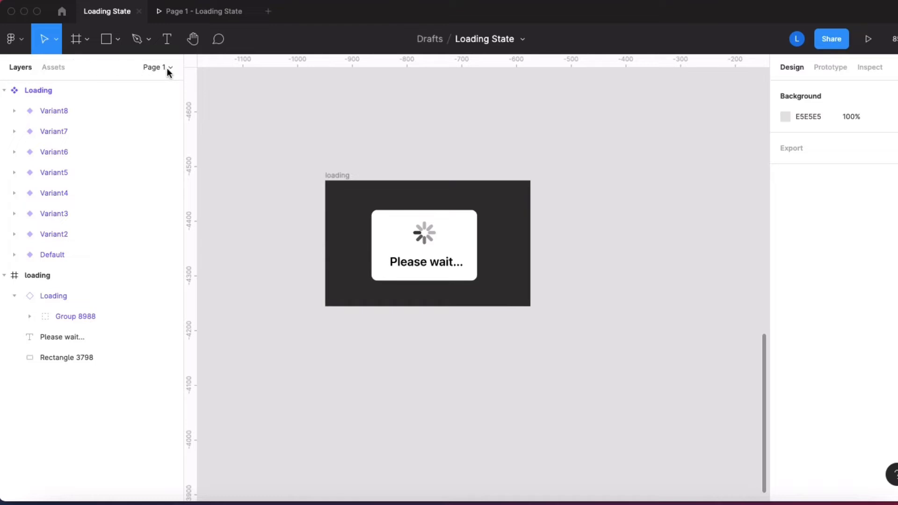
Step: Add a second page and place a copy of the spinner group on it as a reference
click(169, 67)
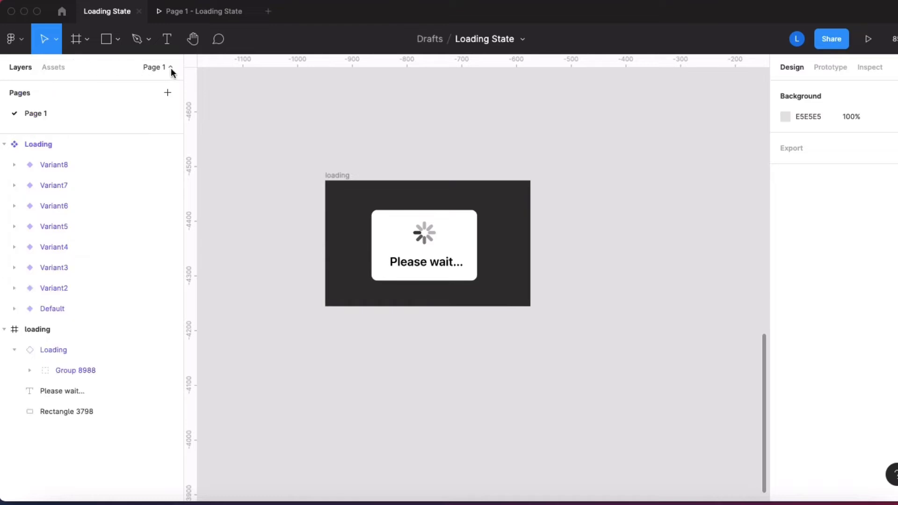
click(168, 92)
click(410, 201)
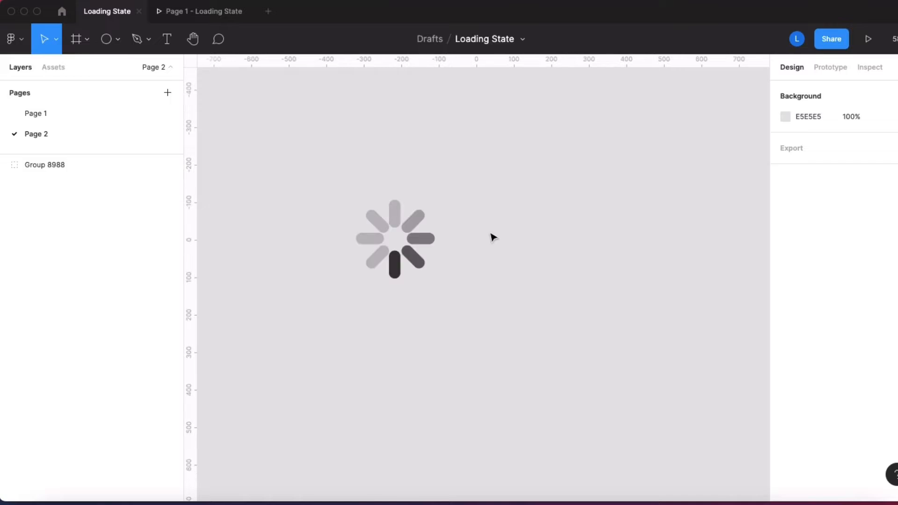
Step: Draw a circle about 224 × 224 beside the reference spinner
click(118, 39)
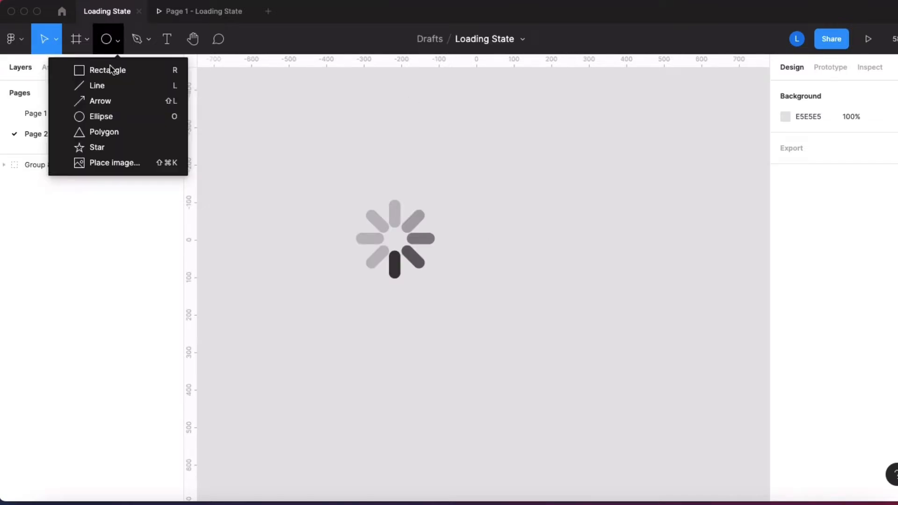
click(110, 119)
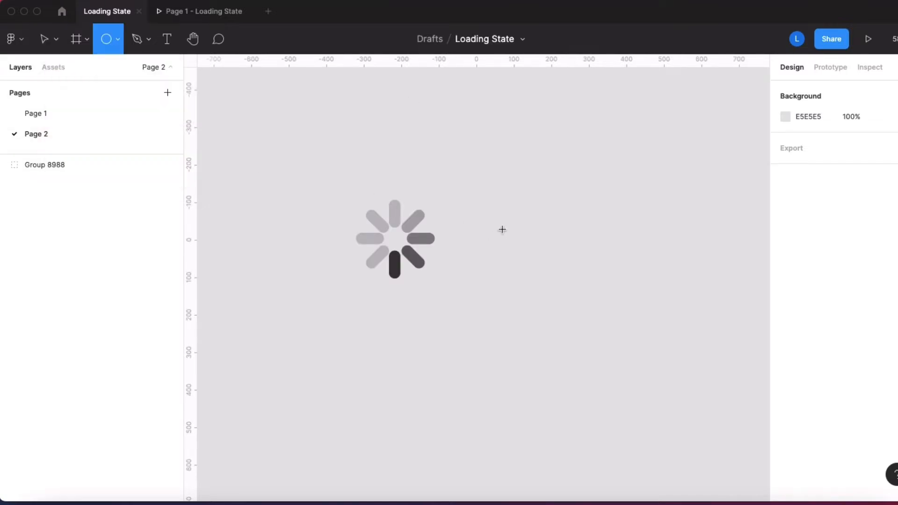
mouse_move(484, 200)
mouse_down()
mouse_move(575, 290)
mouse_move(568, 284)
mouse_up()
mouse_move(520, 254)
mouse_down()
mouse_move(407, 242)
mouse_move(405, 251)
mouse_move(512, 254)
mouse_up()
Step: Draw a small circle about 68 × 68, sized from the reference spinner's inner gap, and place it beside the large circle
click(119, 40)
click(117, 42)
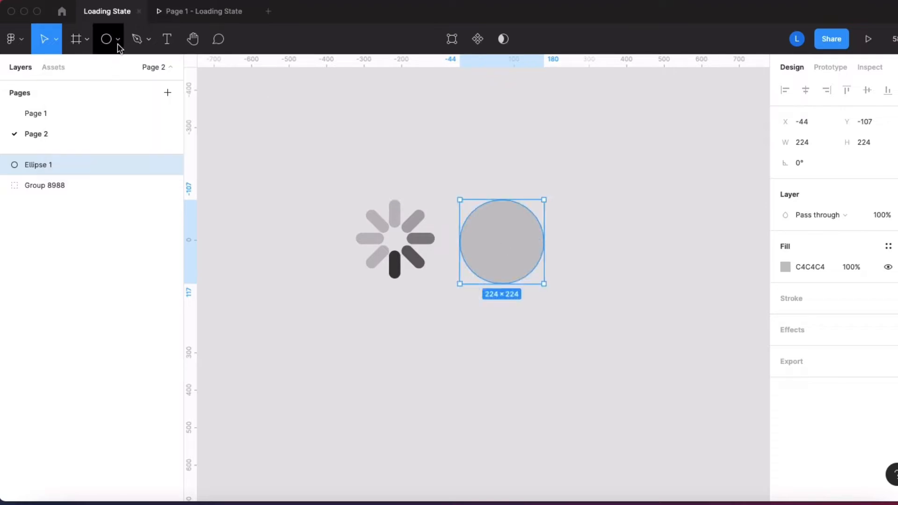
click(117, 42)
click(120, 116)
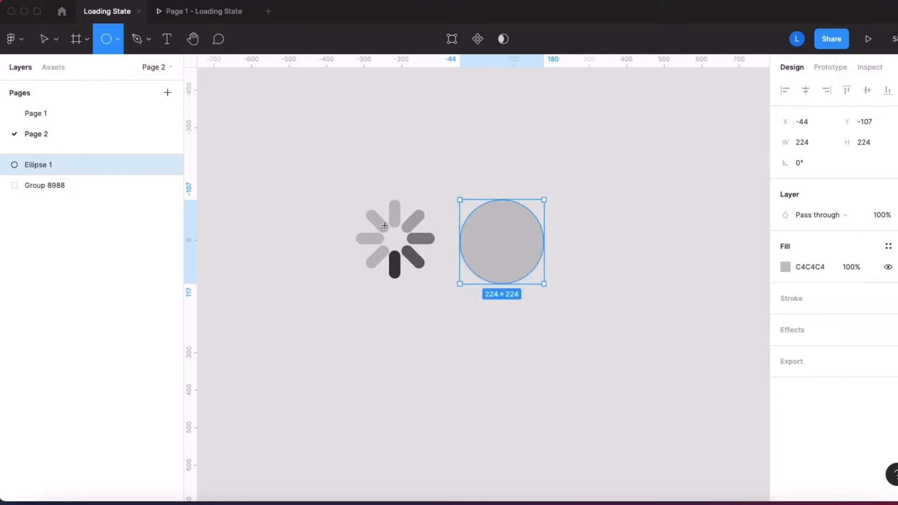
mouse_move(384, 228)
mouse_down()
mouse_move(405, 254)
mouse_move(397, 237)
mouse_move(617, 262)
mouse_up()
Step: Fill the small circle with white (FFFEFF) and centre it inside the large circle
click(784, 268)
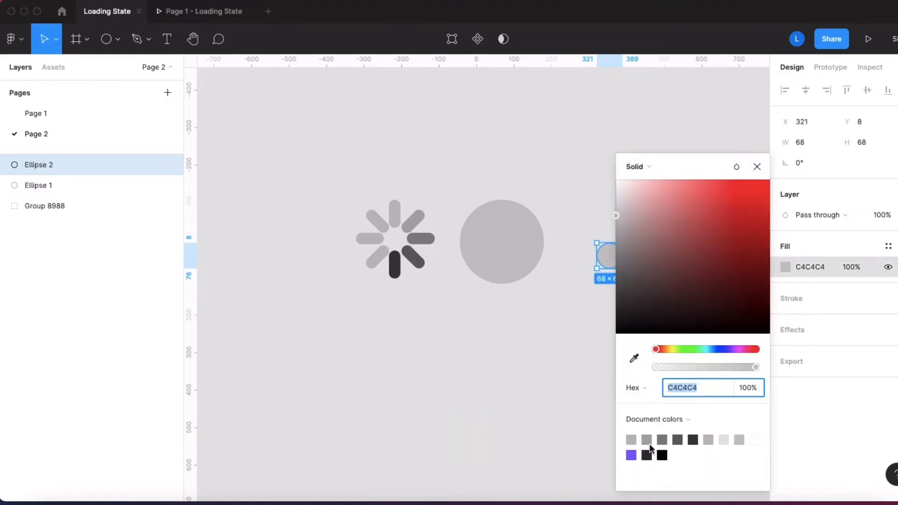
click(758, 439)
click(551, 304)
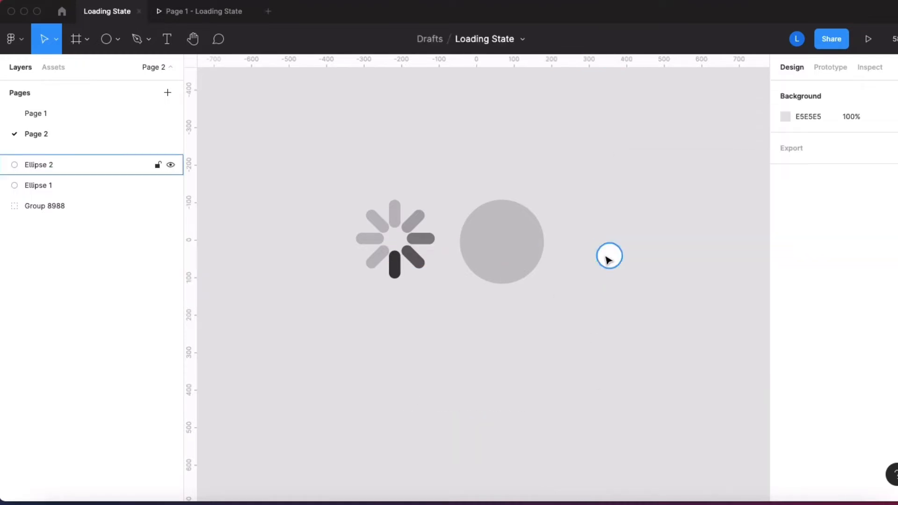
drag(607, 255, 501, 246)
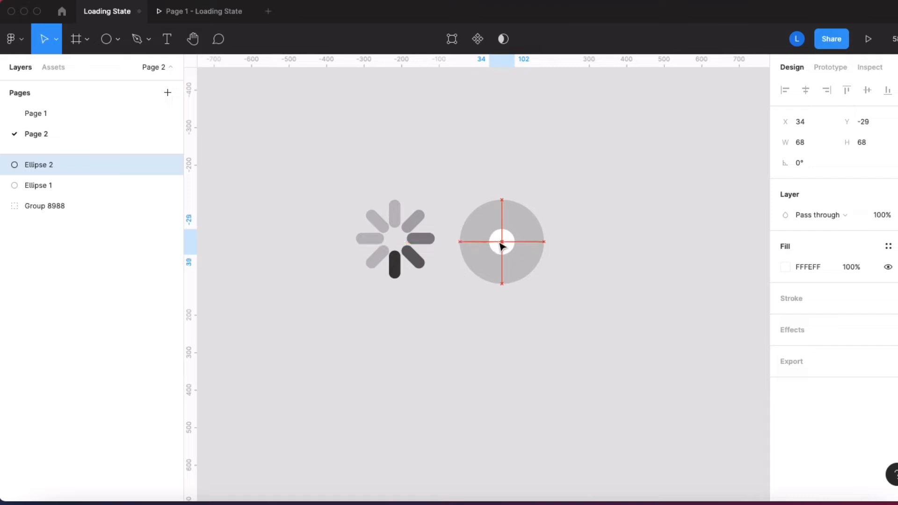
Step: Draw a rectangle about 30 × 75 matched to the width of the reference spinner's upper bar
click(117, 39)
click(112, 71)
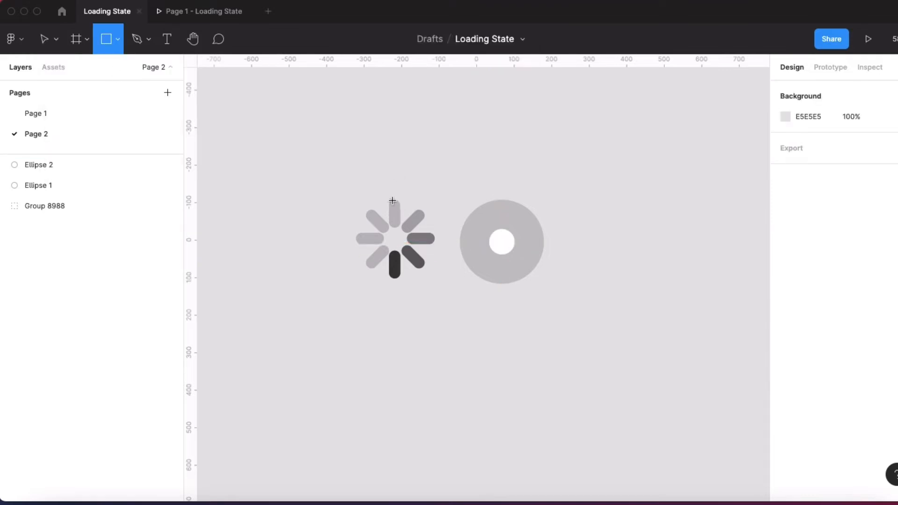
mouse_move(501, 200)
mouse_down()
mouse_move(511, 230)
mouse_move(399, 187)
mouse_up()
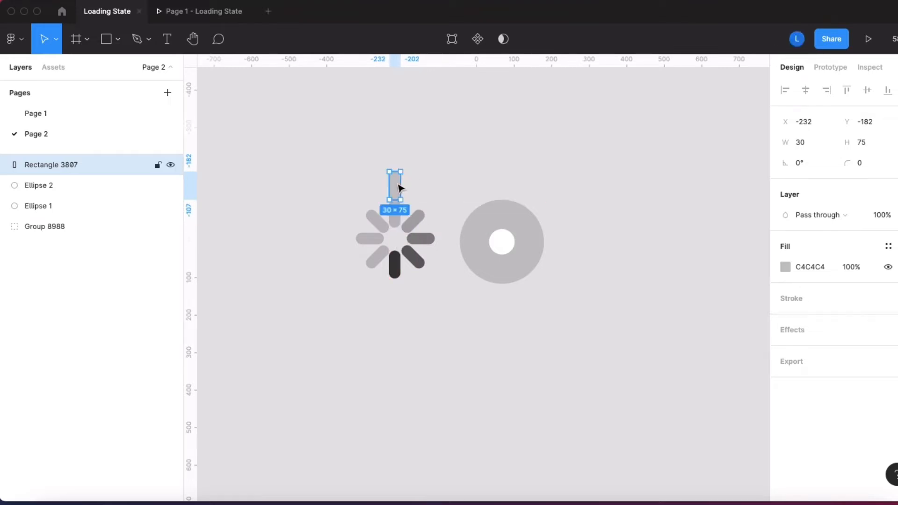
Step: Move the rectangle above the large circle and set its corner radius to 100
scroll(398, 188, up, 5)
scroll(398, 187, down, 4)
scroll(398, 189, up, 5)
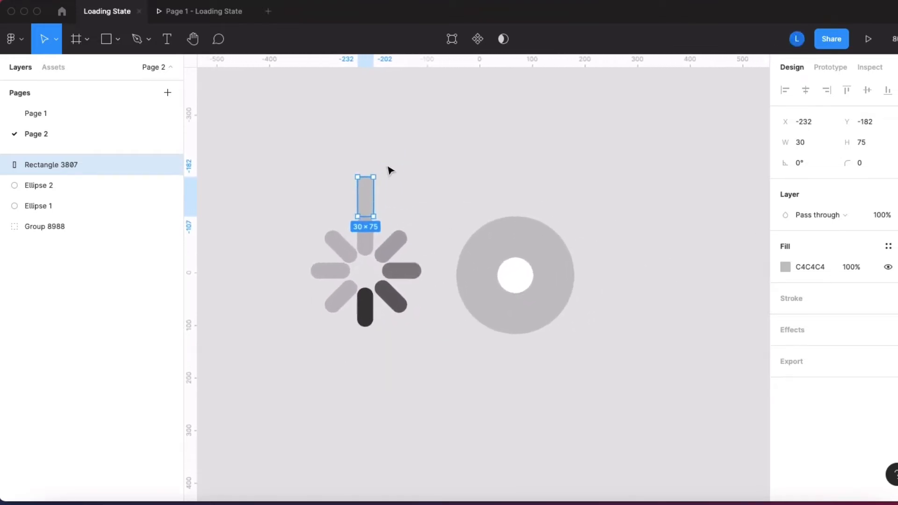
scroll(388, 170, down, 2)
drag(362, 203, 570, 179)
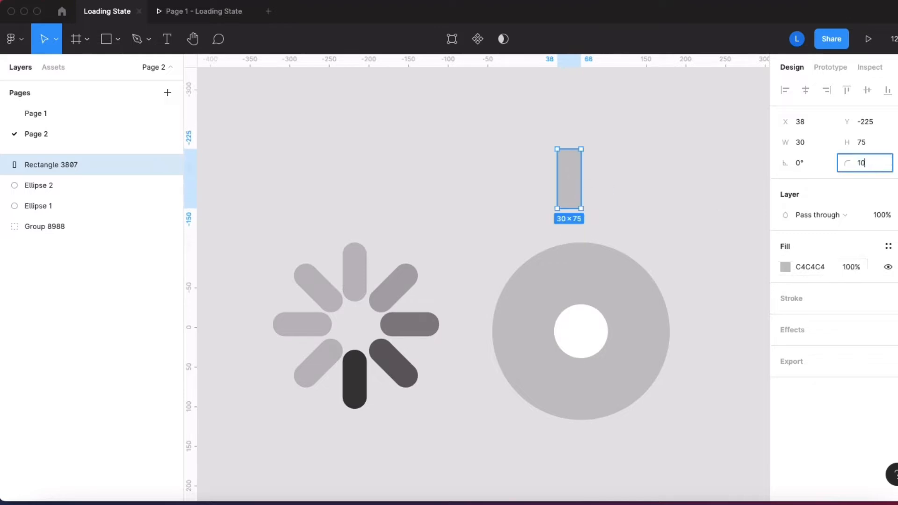
click(659, 180)
Step: Change the large circle's fill to a light turquoise
click(615, 280)
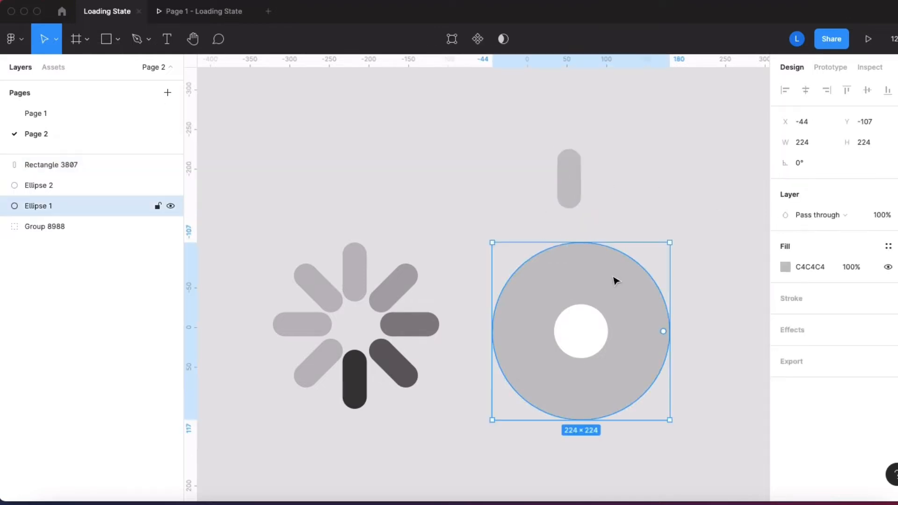
click(785, 267)
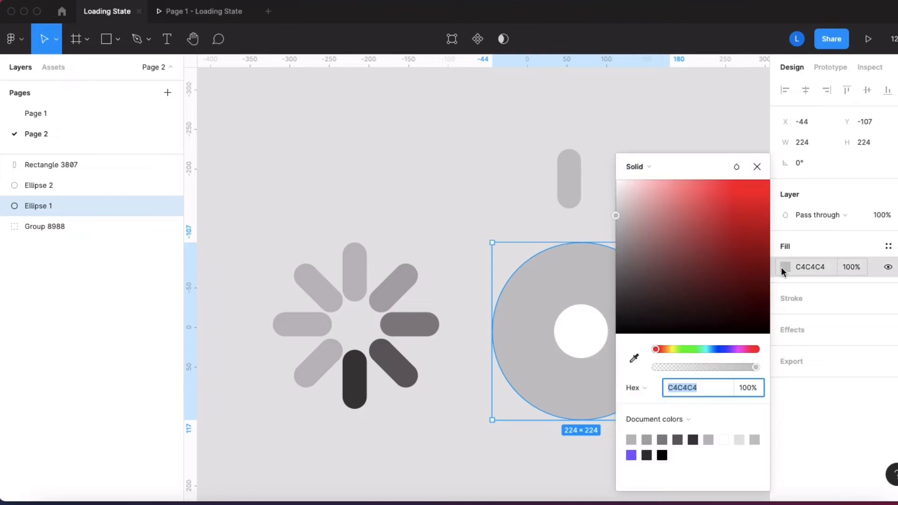
click(703, 353)
click(706, 214)
click(445, 99)
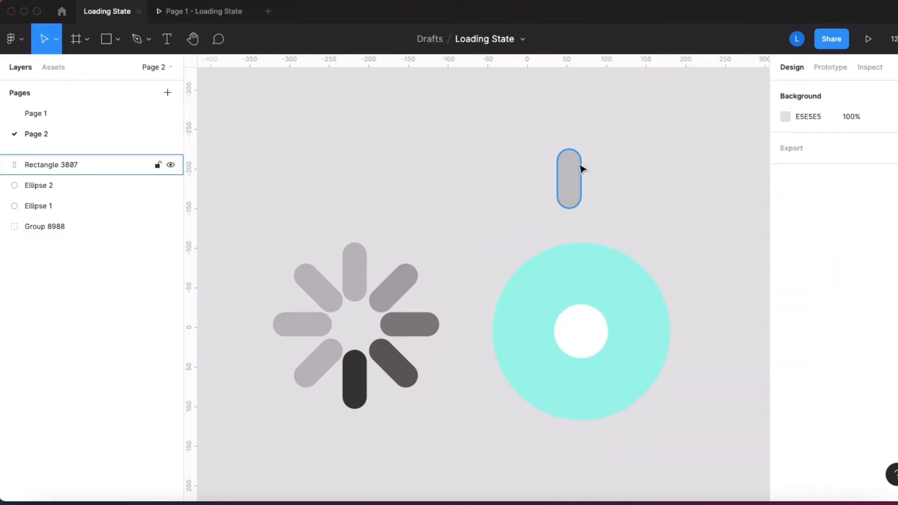
Step: Centre the rounded bar at the top of the ring and place a duplicate to its right, rotated -45°
drag(581, 169, 585, 262)
click(599, 154)
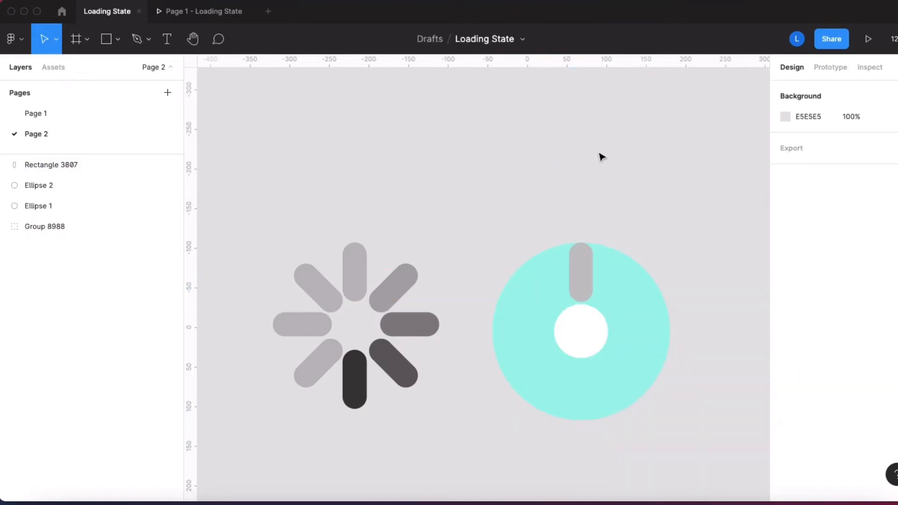
click(584, 271)
scroll(499, 213, right, 5)
scroll(499, 212, down, 2)
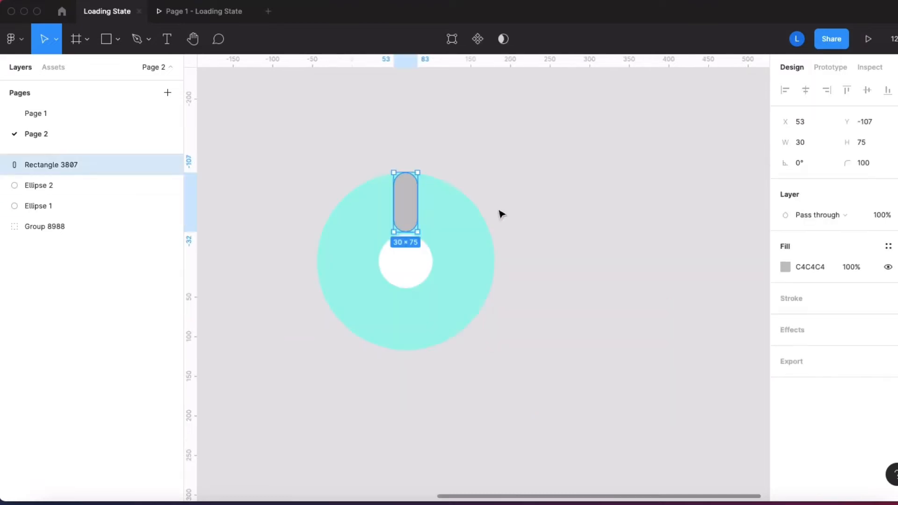
key(super+d)
drag(410, 203, 448, 214)
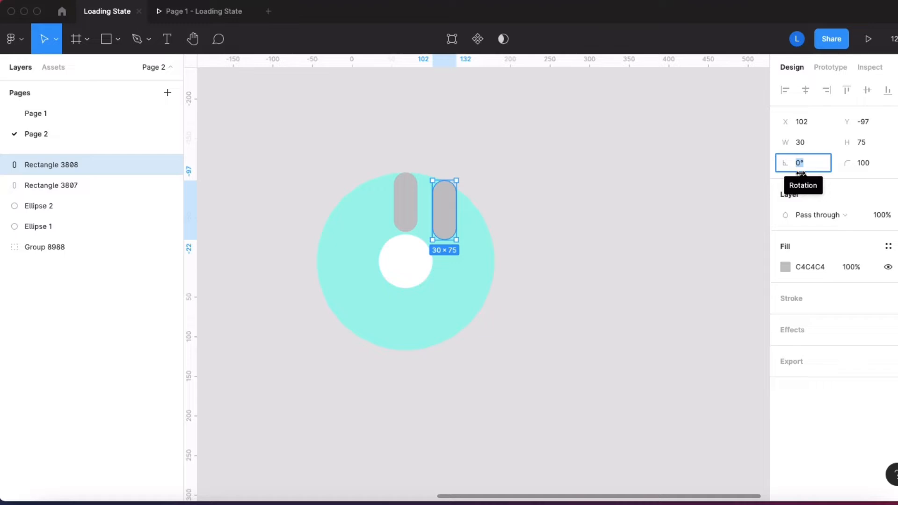
text(-45)
key(Return)
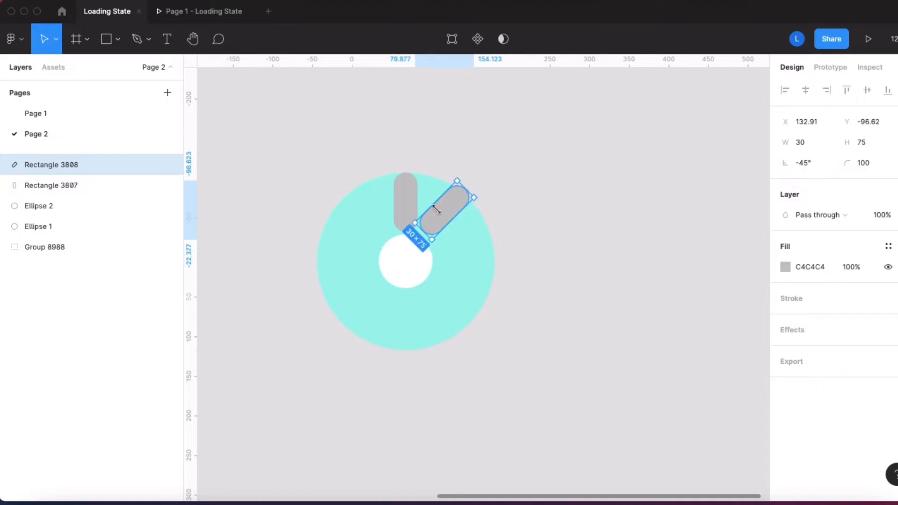
click(596, 161)
Step: Duplicate the diagonal bar, rotate the copy to -90°, and place it at the right side of the ring
click(411, 207)
click(455, 208)
key(super+d)
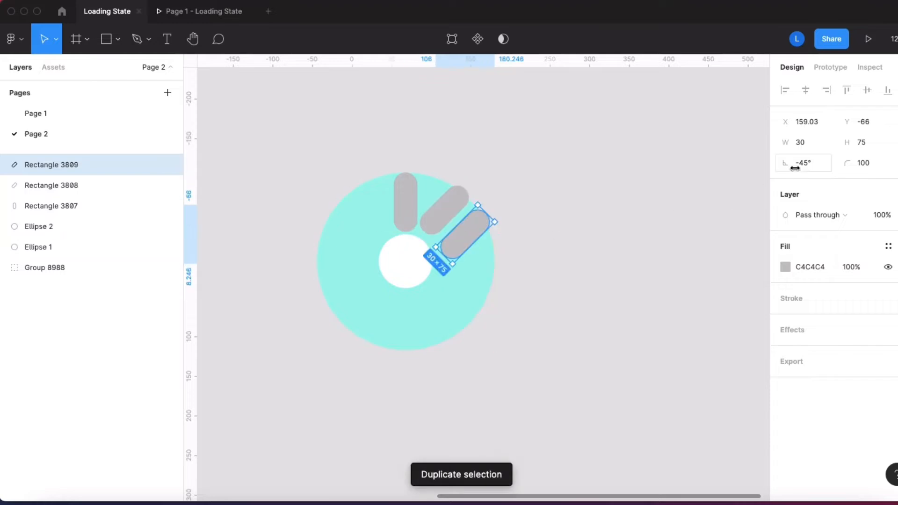
click(795, 164)
text(-90)
key(Return)
drag(482, 242, 476, 262)
Step: Reposition the diagonal bar midway between the upper vertical bar and the horizontal bar
drag(445, 207, 450, 224)
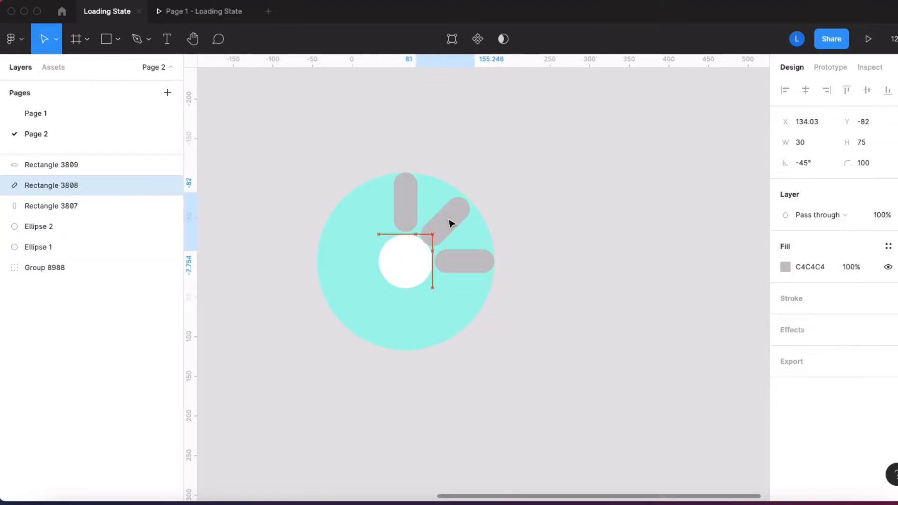
click(467, 262)
click(545, 214)
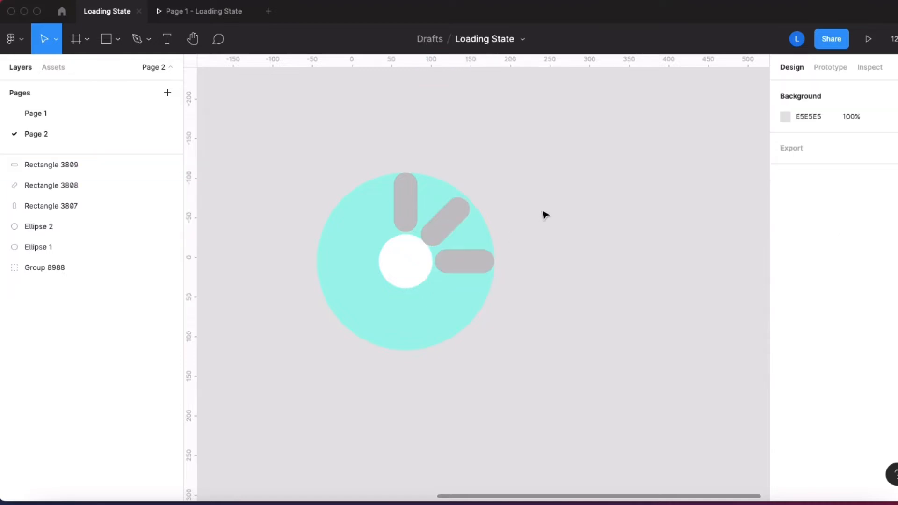
click(461, 211)
drag(457, 218, 457, 216)
click(564, 198)
Step: Copy the horizontal bar to the left side of the ring and the vertical bar to its bottom
drag(477, 261, 361, 265)
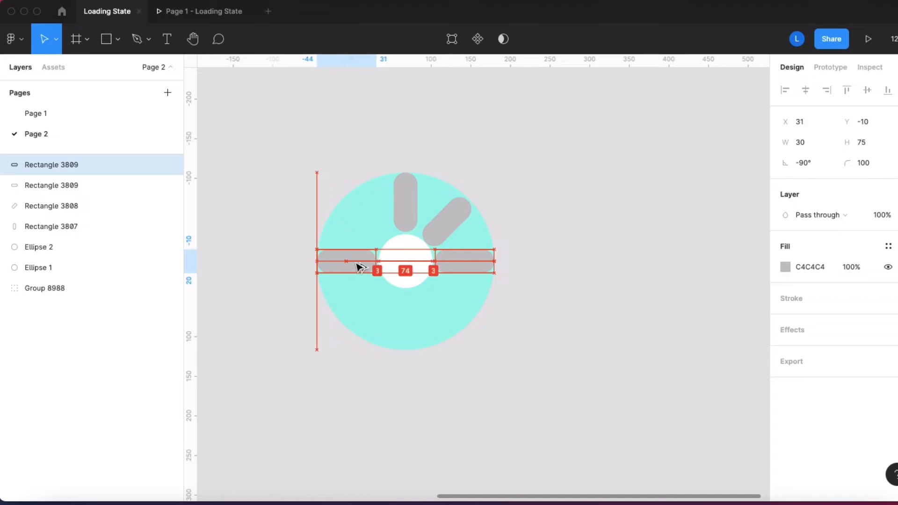
click(615, 241)
click(409, 213)
drag(409, 213, 409, 333)
key(Escape)
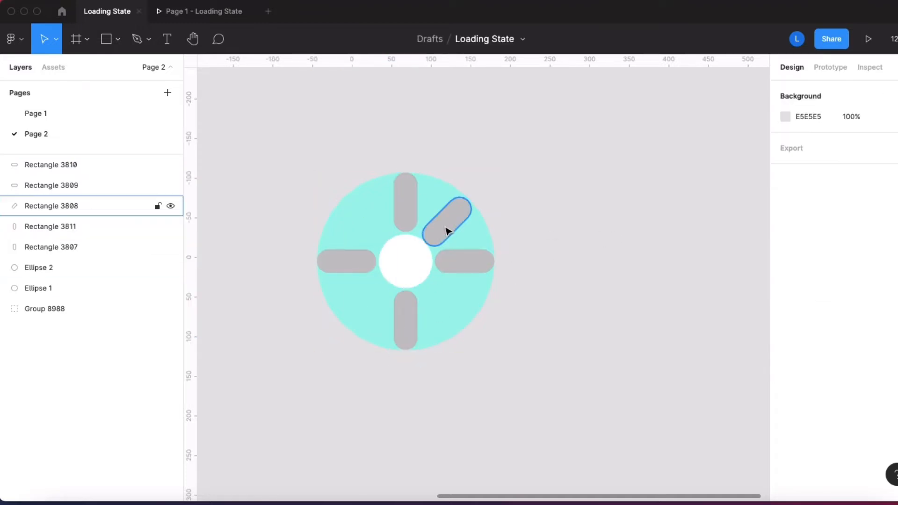
Step: Copy the diagonal bar to the lower-left part of the ring, opposite the original
click(447, 230)
drag(448, 230, 366, 306)
click(557, 272)
Step: Duplicate the right horizontal bar rotated to -135° for the lower-right gap, and copy it to the upper-left gap
click(468, 259)
click(823, 164)
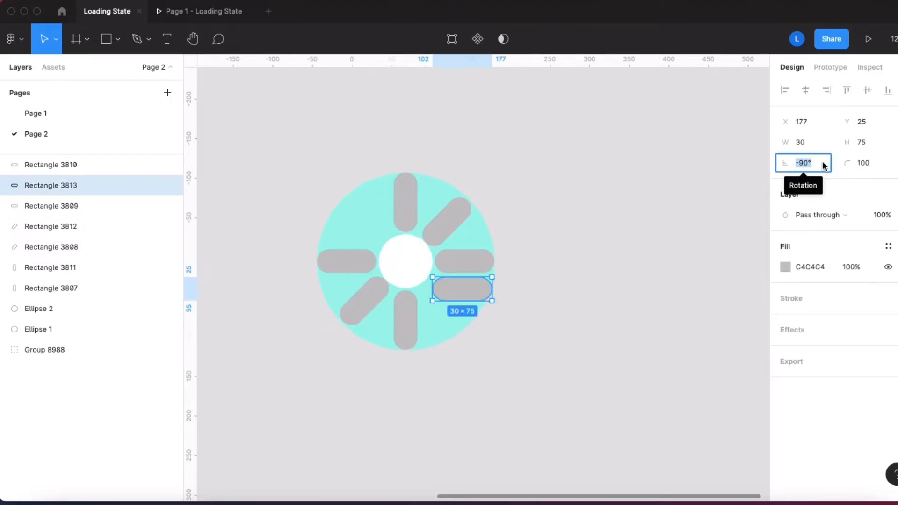
text(-135)
key(Return)
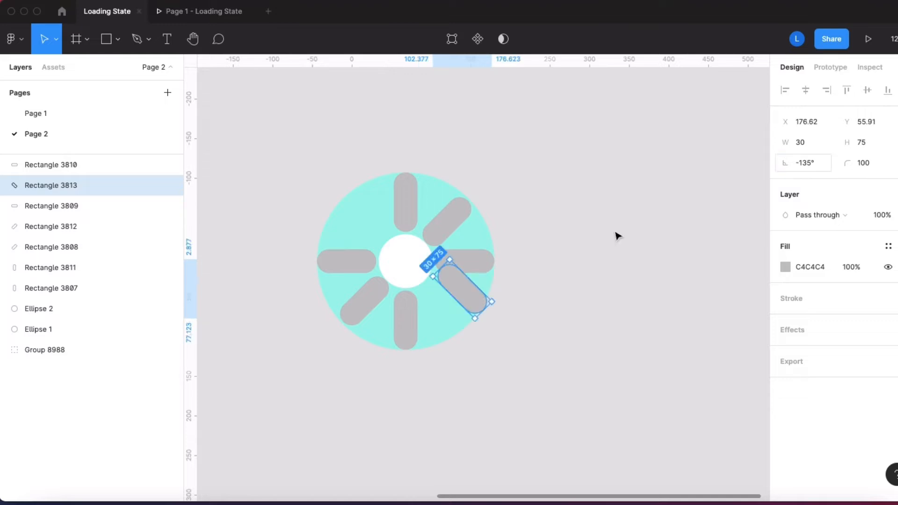
drag(444, 285, 369, 227)
key(Escape)
Step: Delete the white inner circle and the turquoise outer circle, leaving only the eight bars
click(416, 260)
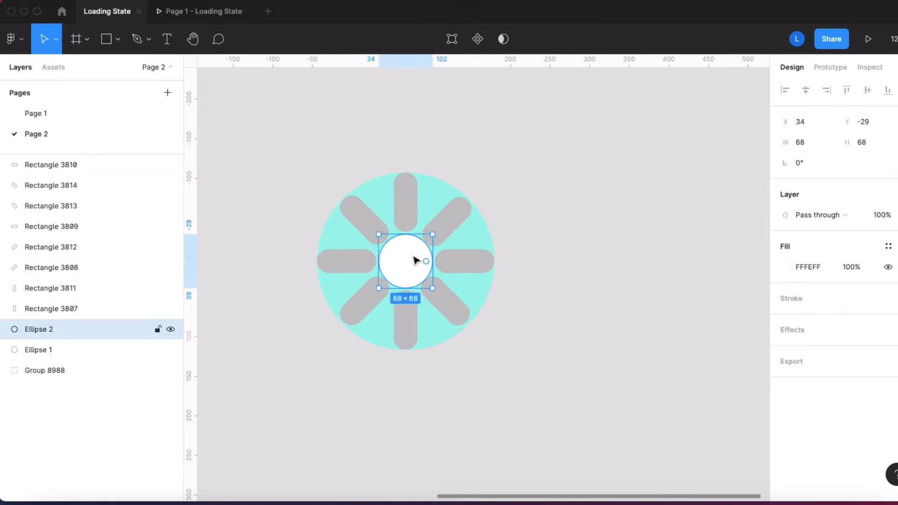
key(Delete)
click(84, 333)
key(Delete)
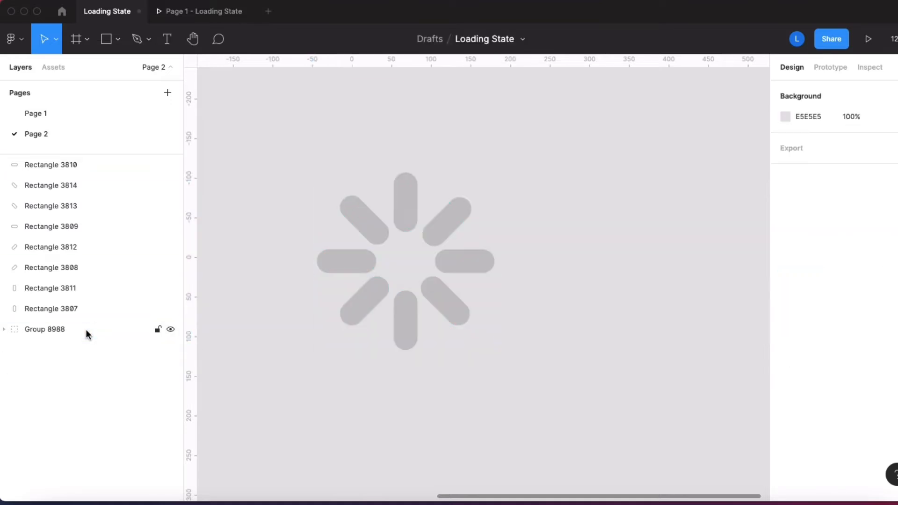
Step: Fill the topmost spinner bar with dark gray 555151
click(414, 194)
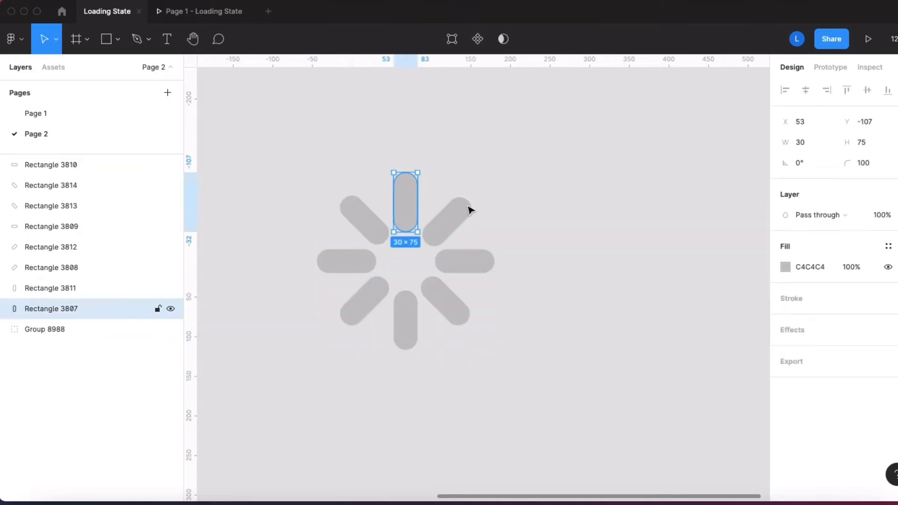
click(786, 266)
click(625, 276)
click(624, 285)
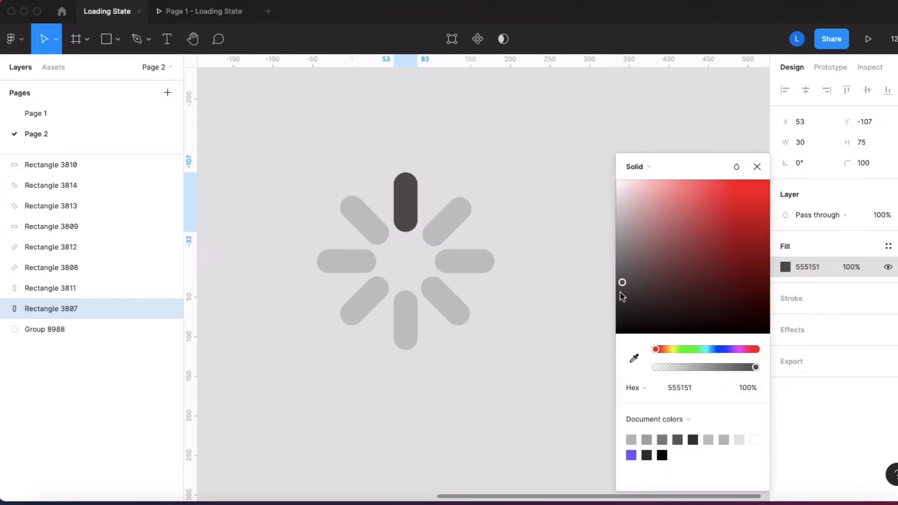
Step: Fill the upper-right diagonal bar with a slightly lighter dark gray than the topmost bar
click(456, 221)
click(785, 267)
click(624, 280)
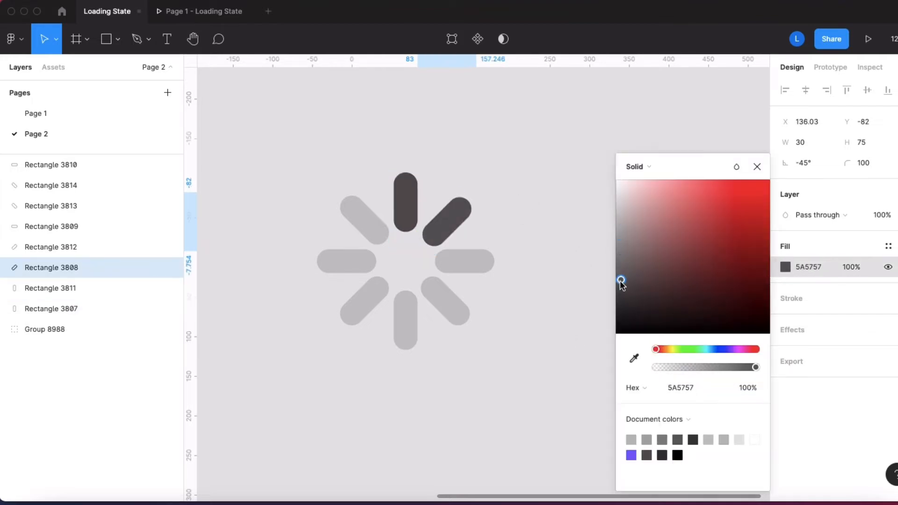
click(622, 270)
Step: Fill the right horizontal bar with medium gray 8E8B8B
click(467, 261)
click(785, 268)
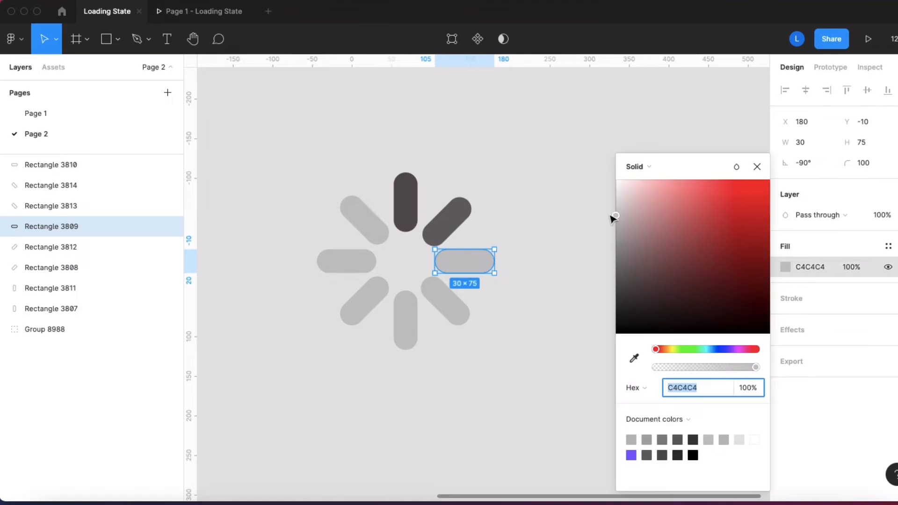
click(618, 224)
click(617, 248)
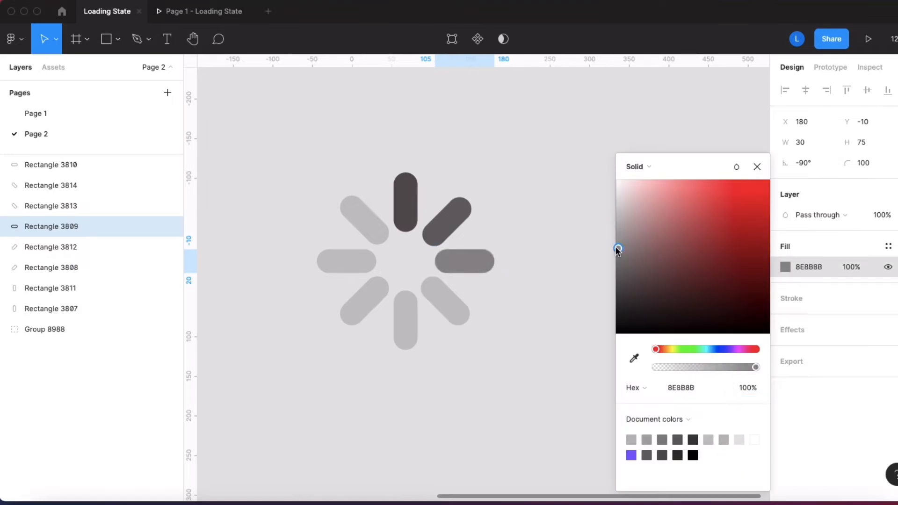
Step: Fill the lower-right diagonal bar with lighter gray A8A7A7
click(457, 305)
click(785, 266)
click(618, 232)
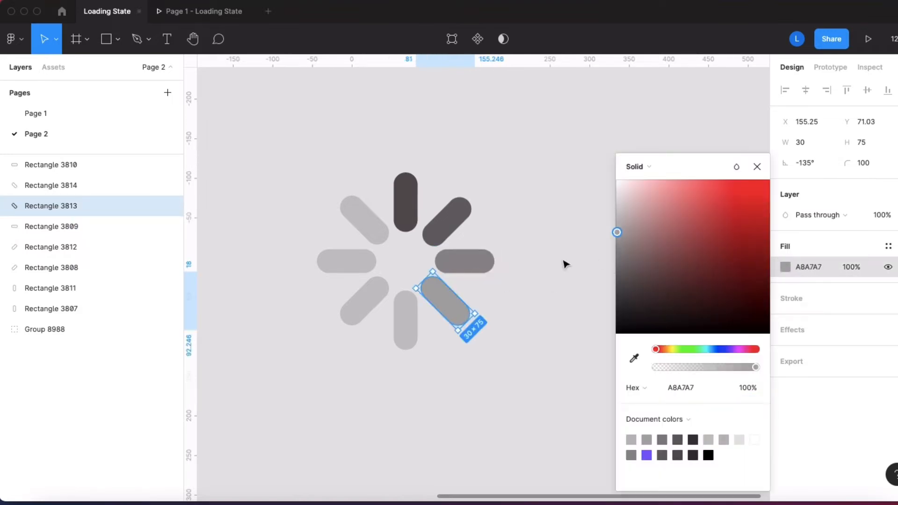
Step: Fill the spinner's bottom vertical bar with gray A9A8A8 and the lower-left diagonal bar with lighter gray B2B1B1
click(405, 320)
click(786, 266)
click(617, 246)
drag(618, 247, 616, 232)
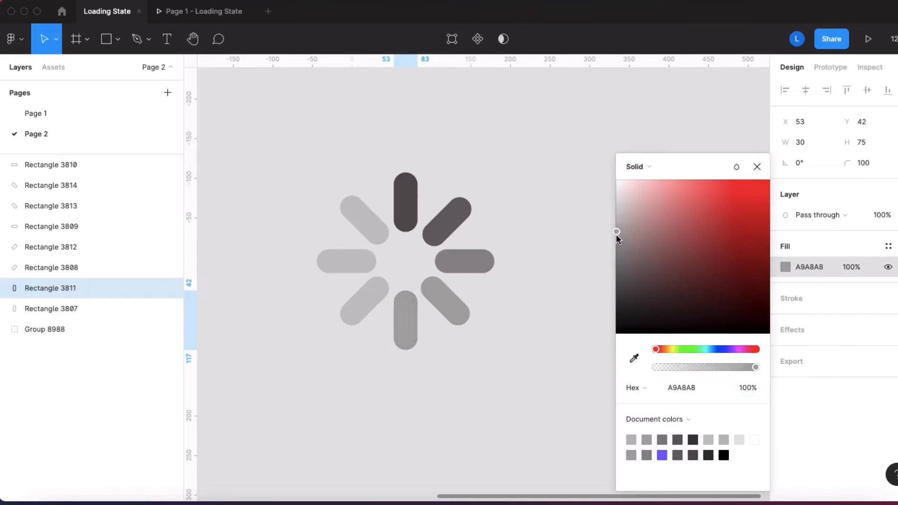
click(365, 301)
click(785, 267)
click(617, 233)
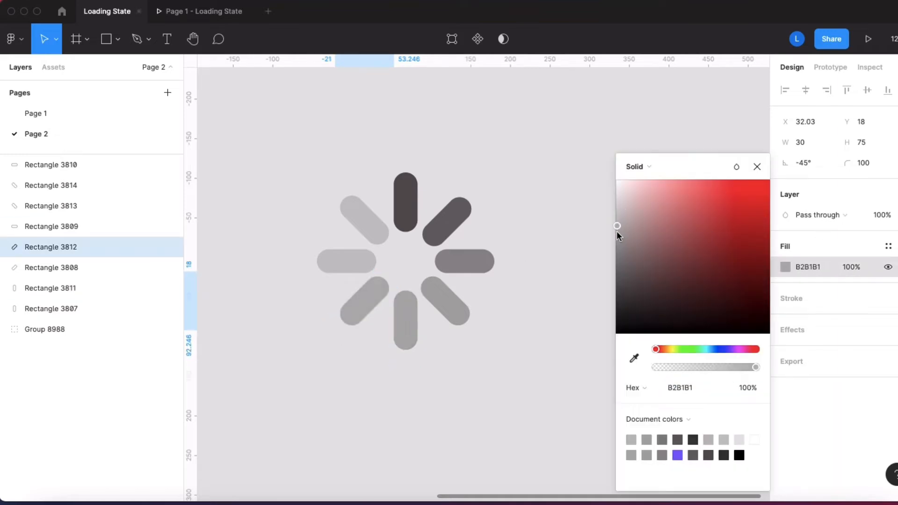
Step: Fill the left horizontal bar with a slightly lighter gray than the upper-left diagonal bar
click(347, 261)
click(786, 266)
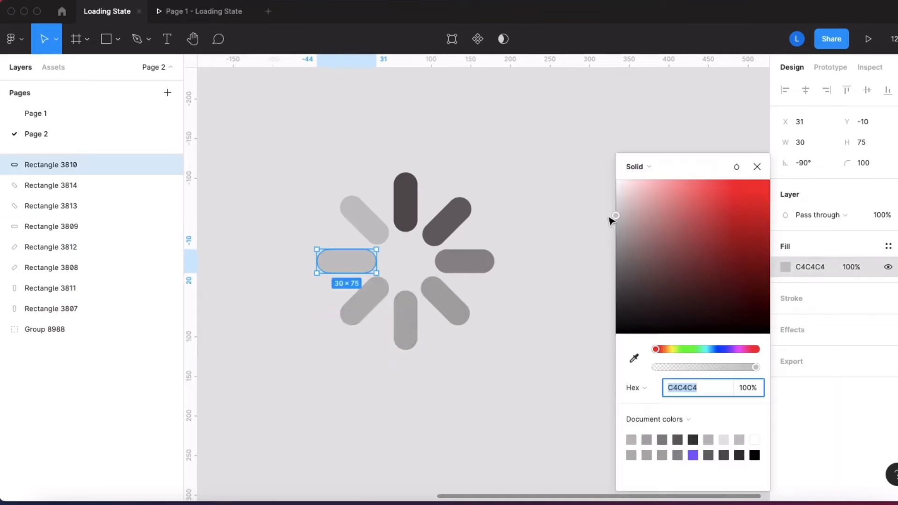
click(616, 215)
click(530, 149)
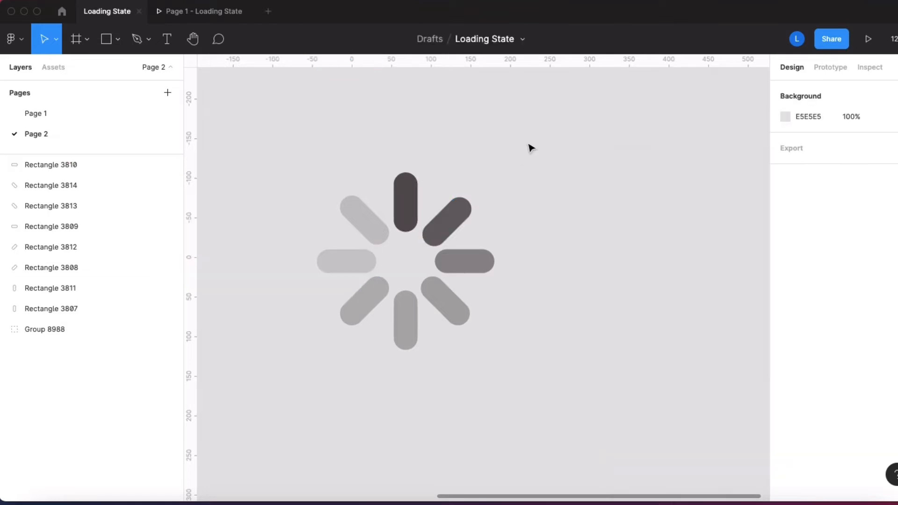
Step: Draw a frame about 319 × 292 beside the spinner and remove its fill
scroll(558, 184, down, 3)
click(87, 39)
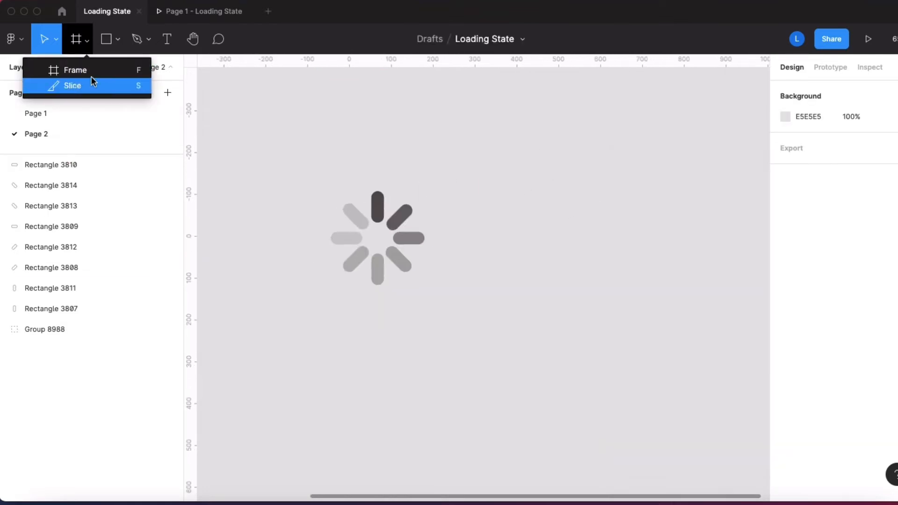
click(72, 68)
scroll(461, 199, down, 2)
drag(461, 184, 568, 280)
click(767, 346)
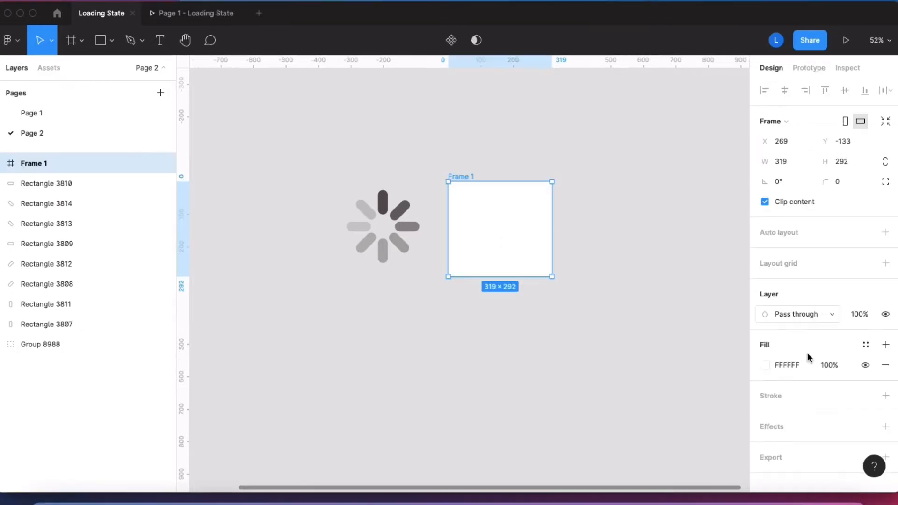
click(885, 366)
Step: Move all eight spinner bars into the center of the empty frame and collapse its layer contents
drag(310, 176, 415, 284)
drag(357, 246, 474, 249)
click(618, 215)
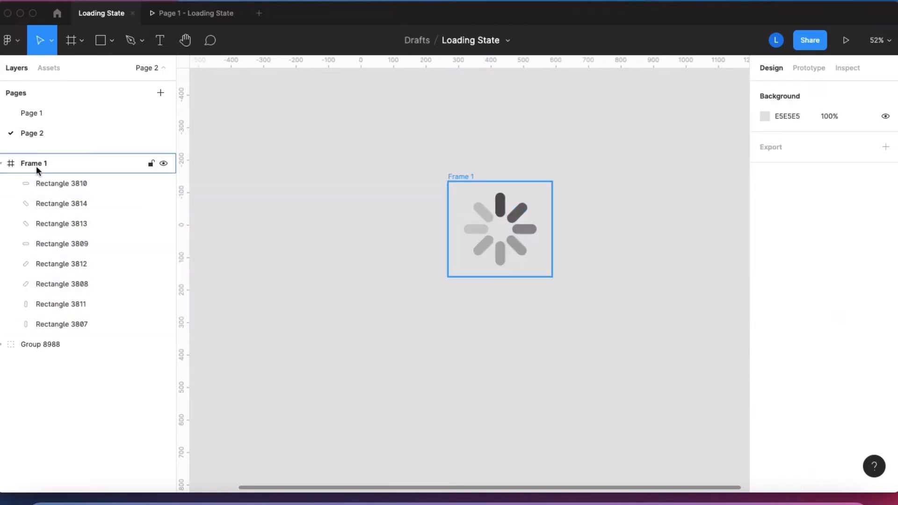
click(5, 164)
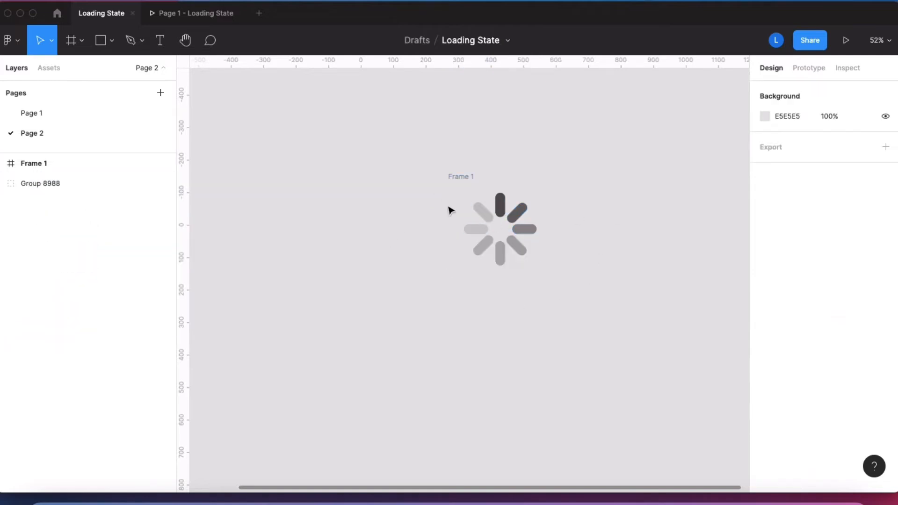
Step: Convert the spinner frame into a component and move it up and to the left on the canvas
click(462, 176)
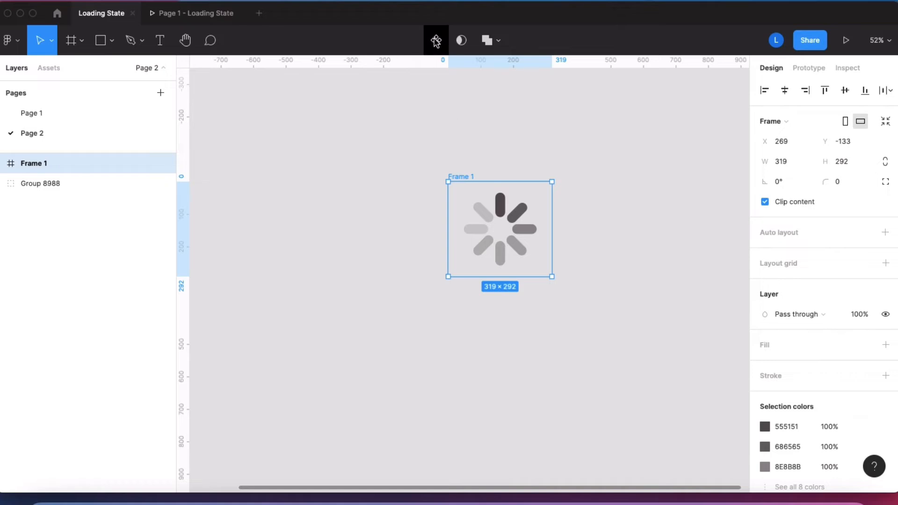
click(436, 40)
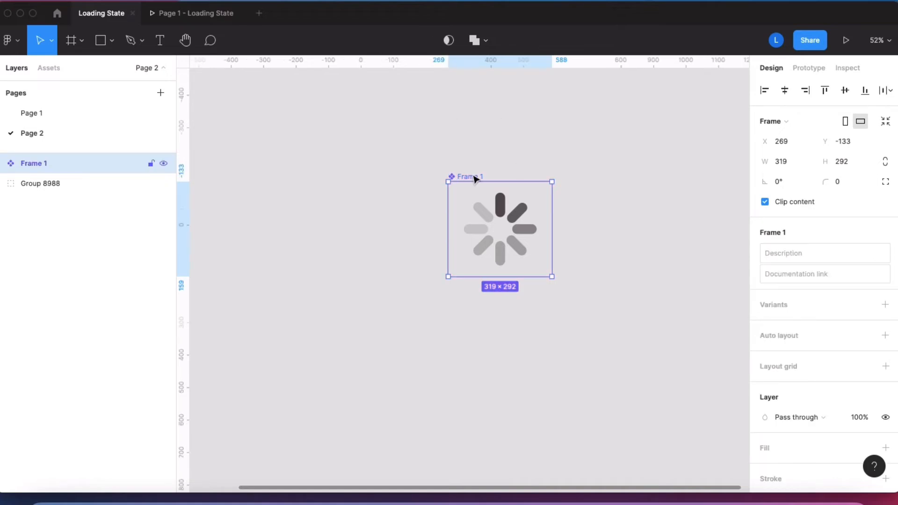
drag(475, 178, 361, 129)
scroll(636, 140, up, 2)
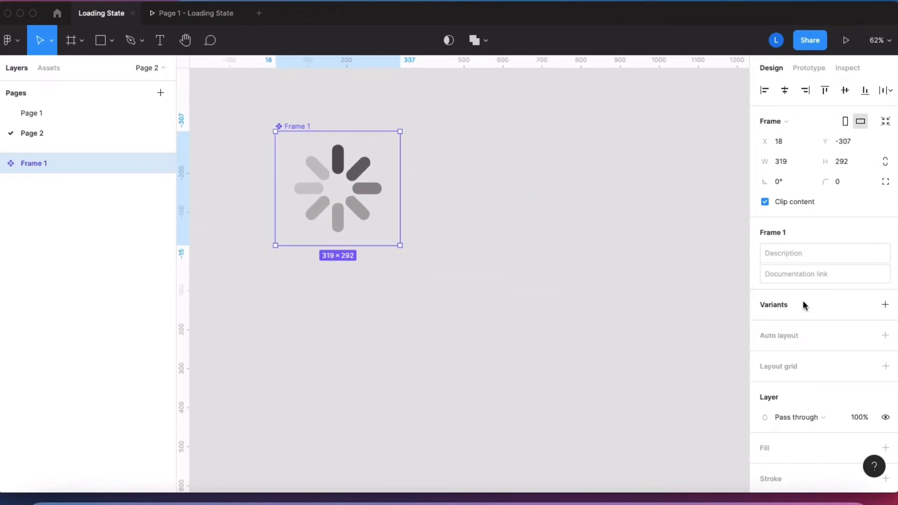
Step: Add two variants to the spinner component
click(884, 306)
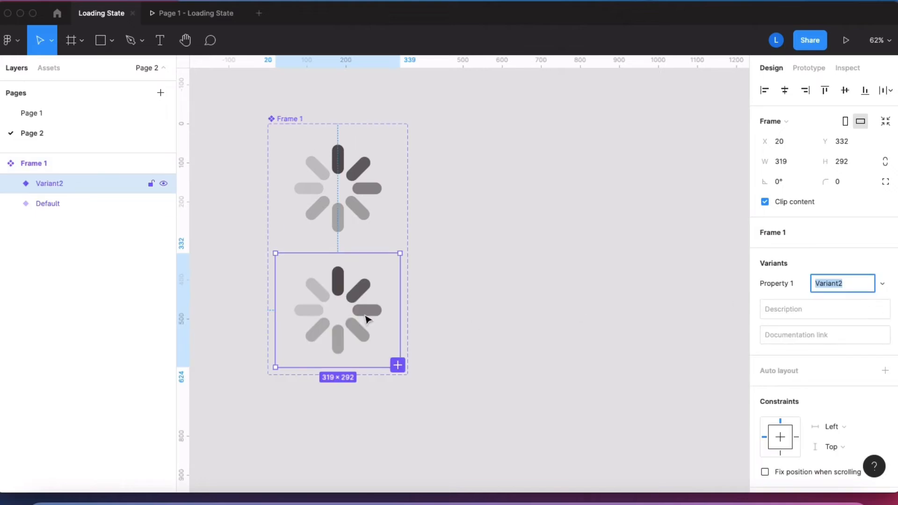
scroll(366, 316, down, 2)
scroll(365, 315, left, 1)
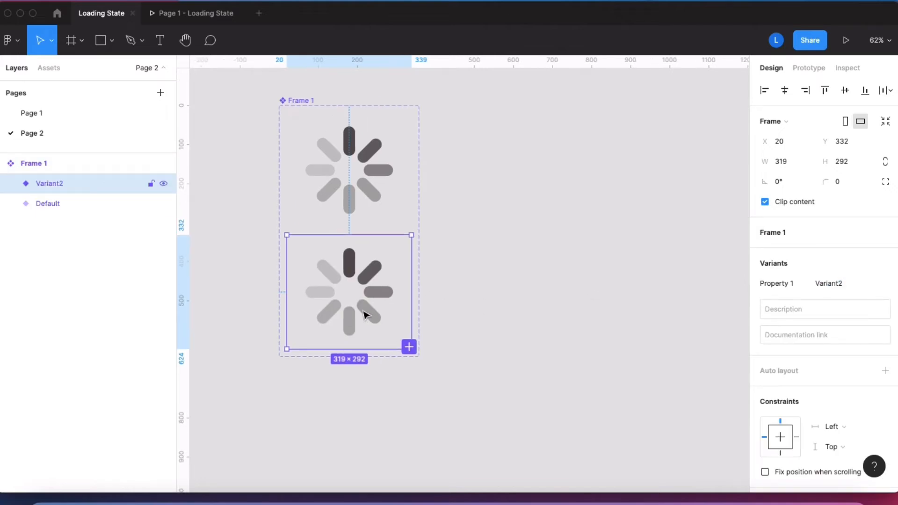
click(301, 100)
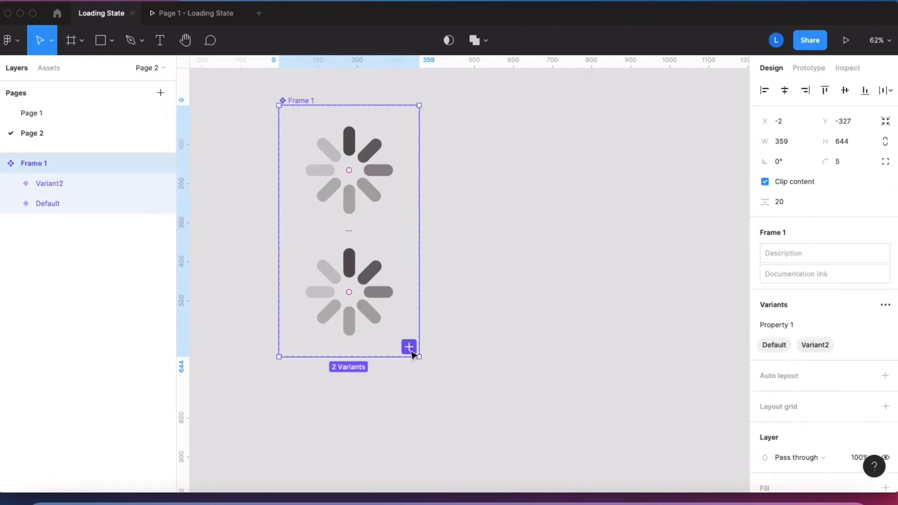
click(408, 347)
scroll(413, 454, down, 6)
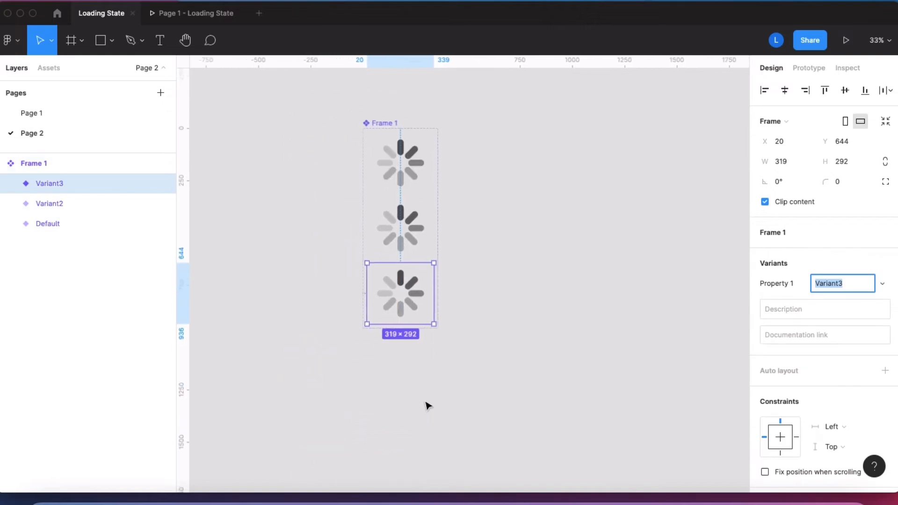
Step: Add six more variants to the spinner component set
click(449, 162)
click(389, 135)
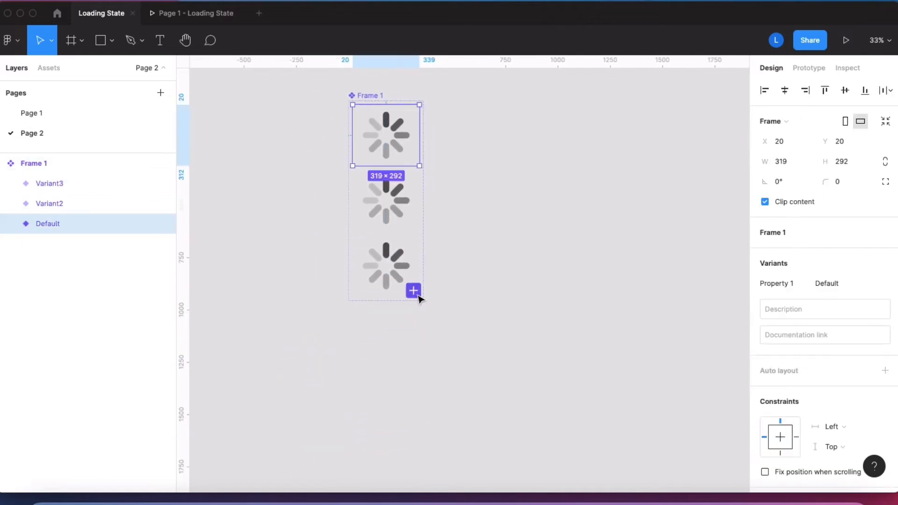
click(413, 291)
click(413, 358)
click(413, 419)
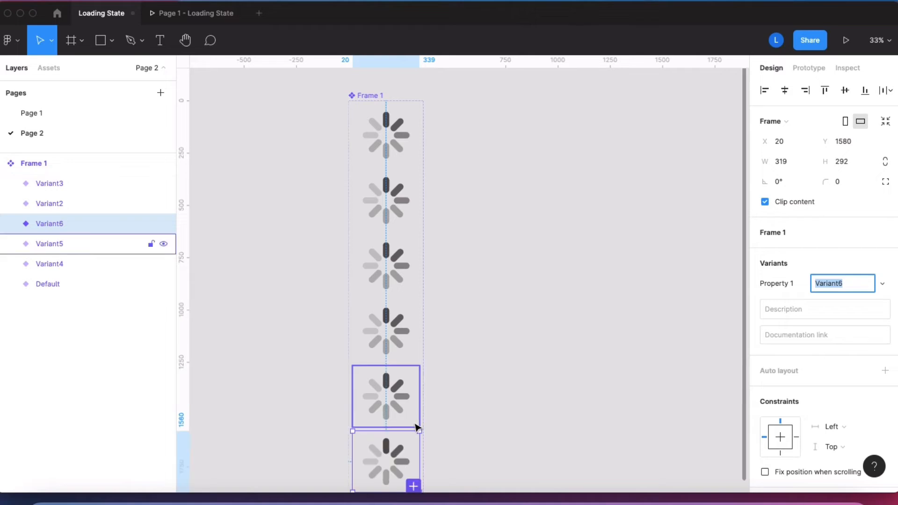
scroll(421, 412, down, 3)
click(431, 388)
click(431, 452)
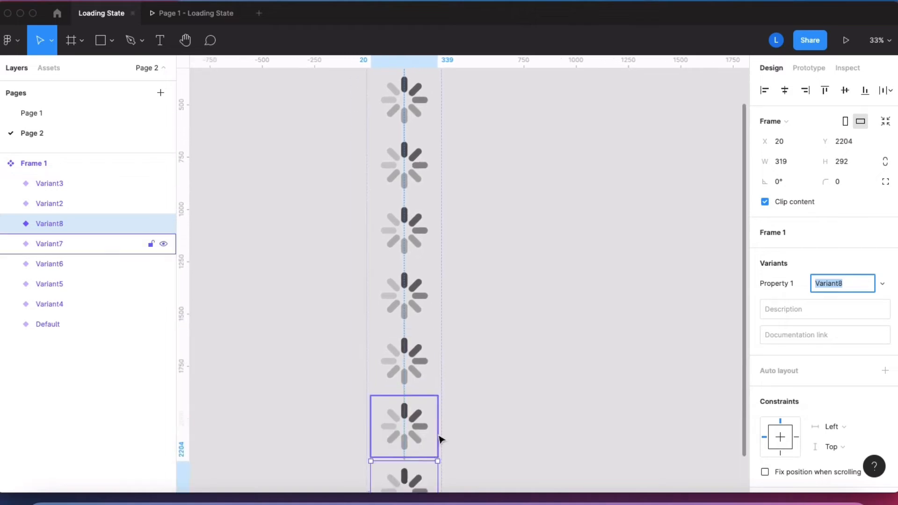
click(448, 434)
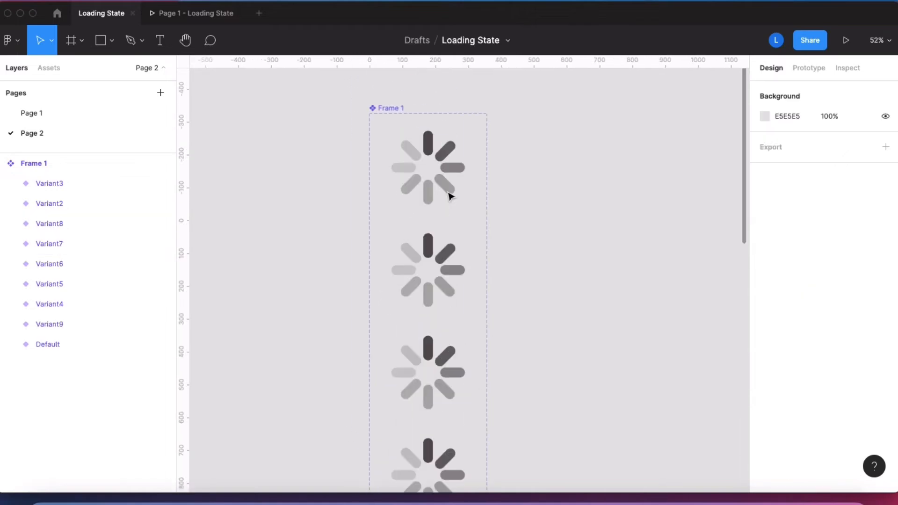
Step: Recolor the second variant's top bar with light gray C4C4C4 sampled from the first variant's upper-left bar
scroll(449, 194, up, 5)
click(417, 327)
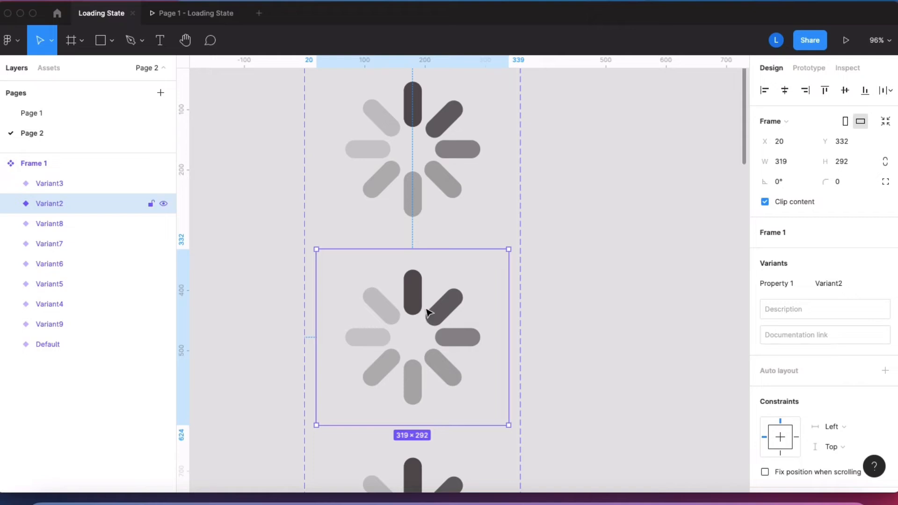
double_click(414, 297)
key(Escape)
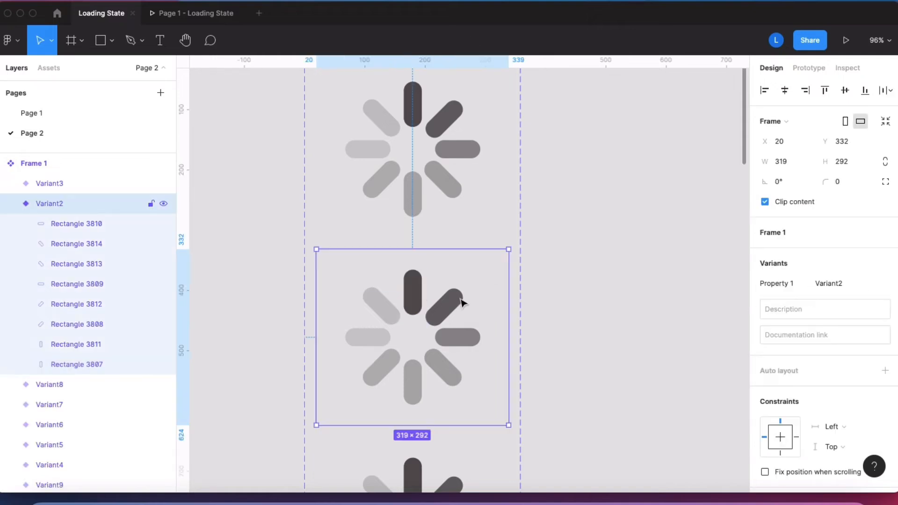
double_click(415, 296)
click(765, 346)
click(617, 353)
click(385, 121)
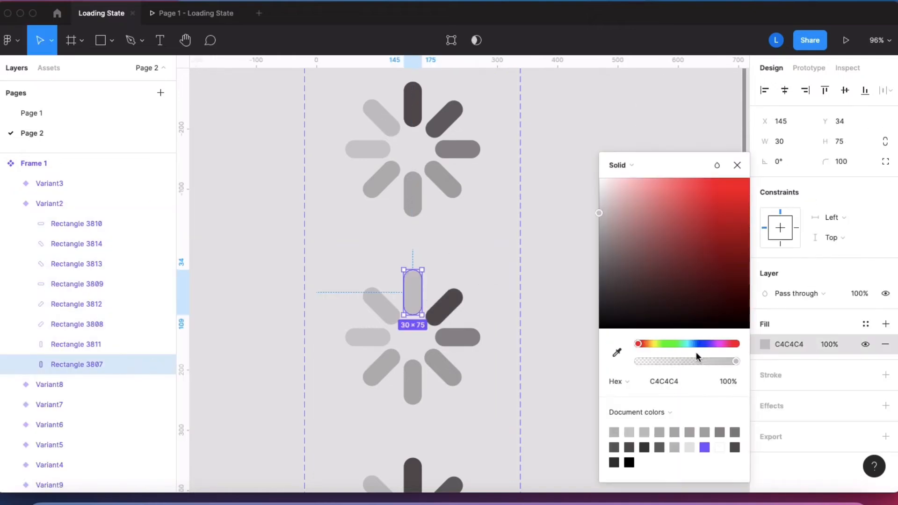
Step: Recolor the second variant's upper-right bar 555151 and right bar 686565, sampling the first variant's top and upper-right bars
click(447, 305)
click(764, 345)
click(617, 352)
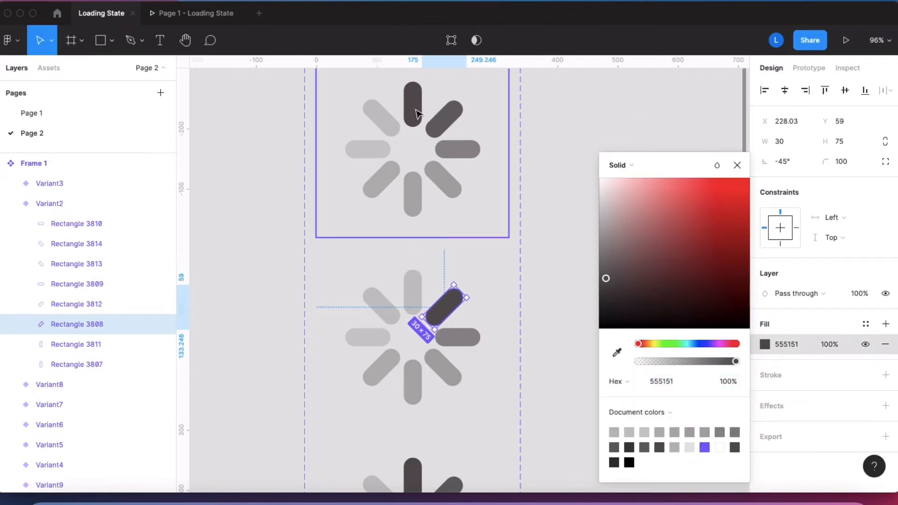
key(Escape)
click(465, 338)
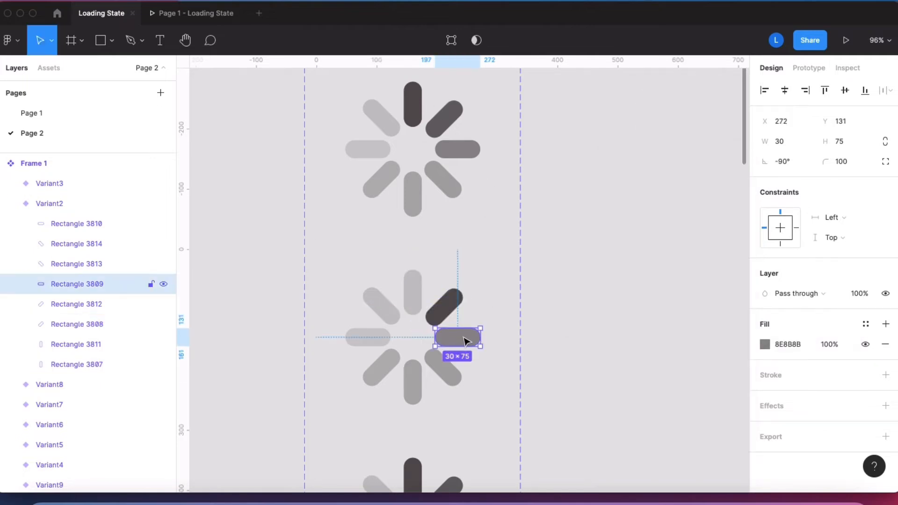
click(765, 345)
click(617, 352)
click(449, 125)
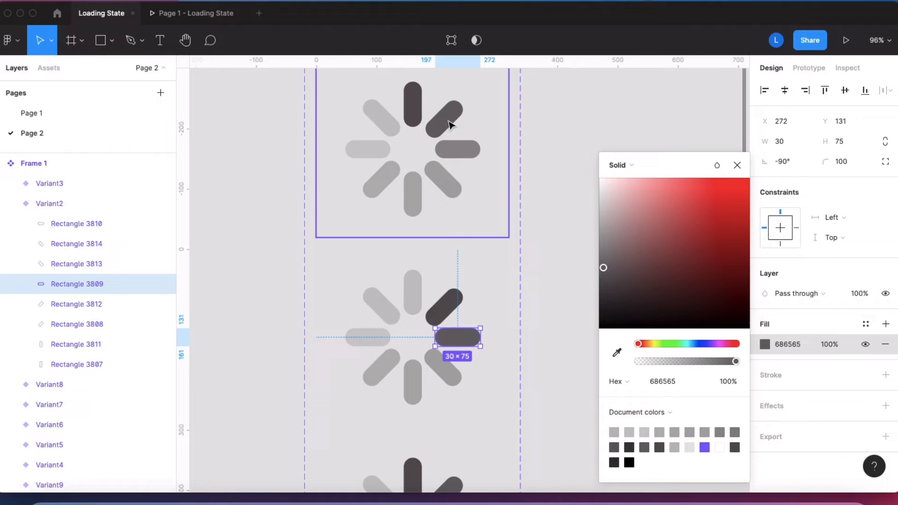
Step: Recolor the second variant's lower-right bar 8E8B8B and bottom bar A8A7A7, sampling the first variant's preceding bars
click(445, 369)
click(764, 345)
click(617, 352)
click(461, 151)
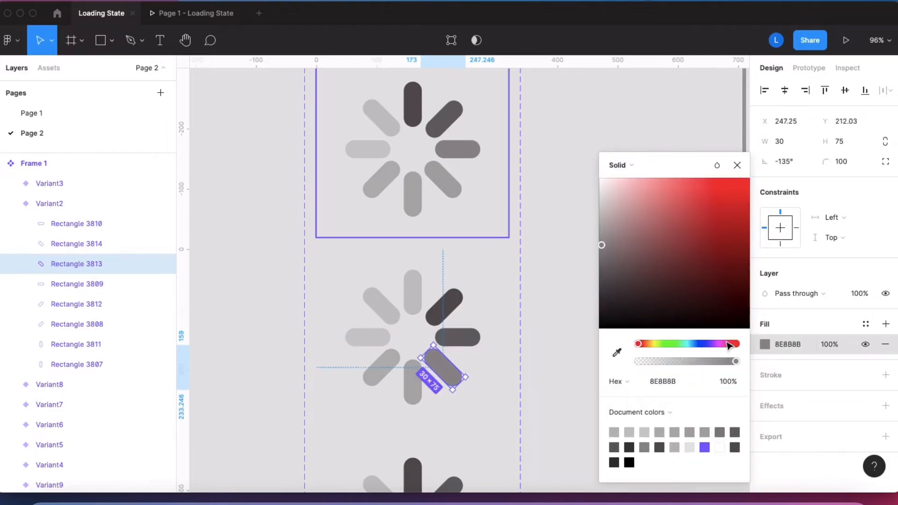
click(413, 382)
click(765, 345)
click(617, 352)
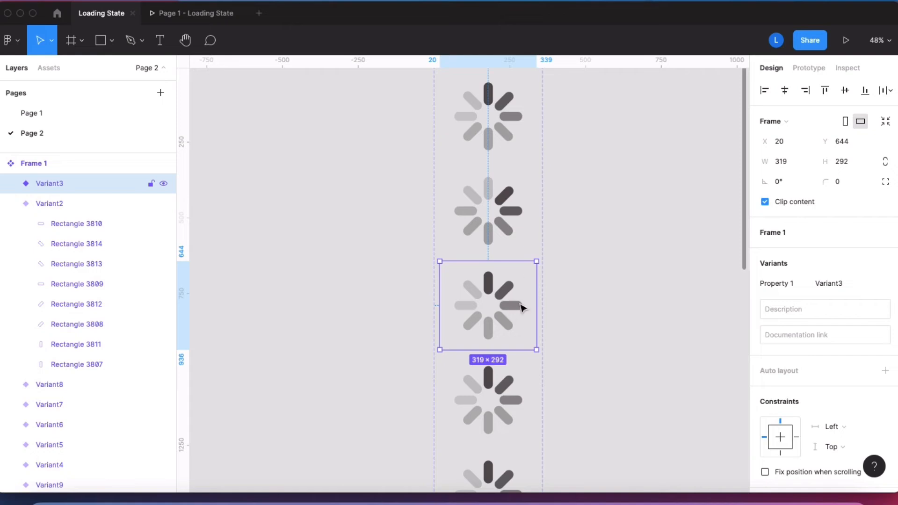
Step: Recolor the third variant's top and upper-right bars with the light grays sampled from the second variant's upper-left and top bars
scroll(491, 285, up, 5)
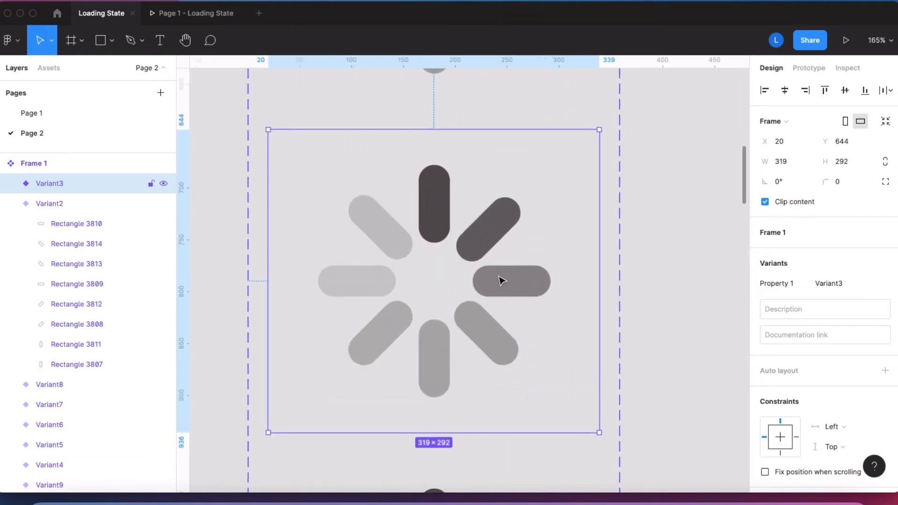
scroll(501, 281, down, 4)
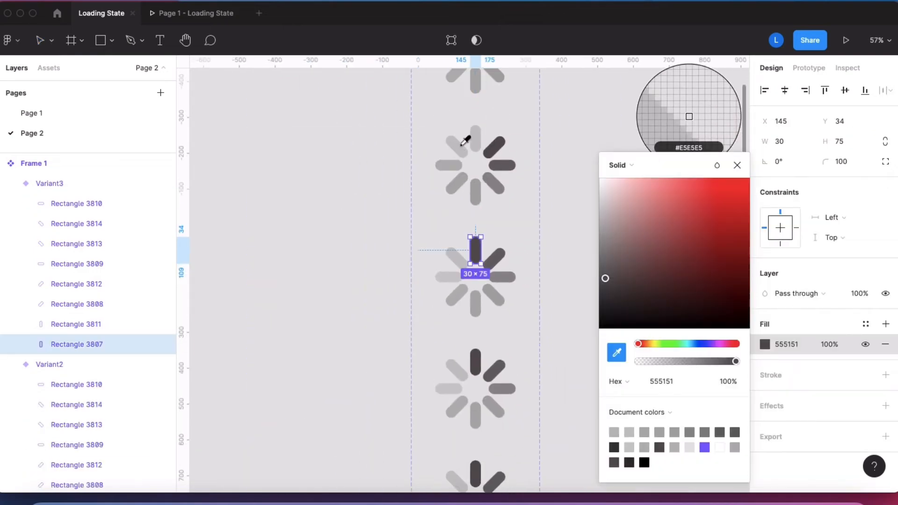
click(463, 144)
click(502, 256)
click(765, 345)
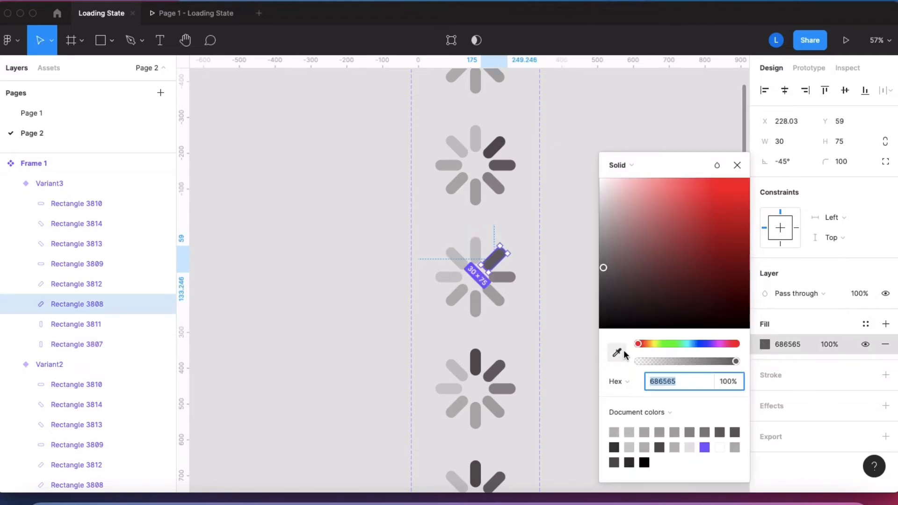
click(616, 353)
click(477, 135)
Step: Recolor the third variant's right bar with the second variant's darkest gray and its lower-right bar with 686565
click(502, 276)
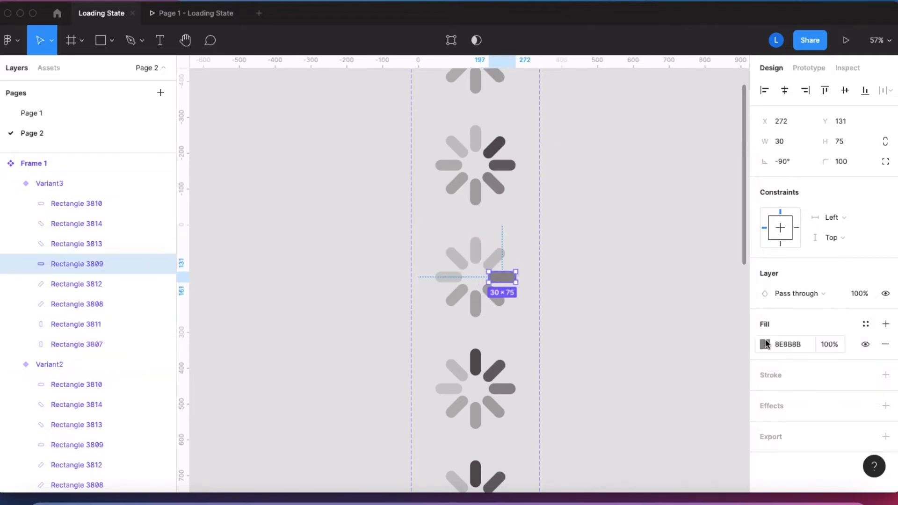
key(i)
click(503, 151)
click(494, 297)
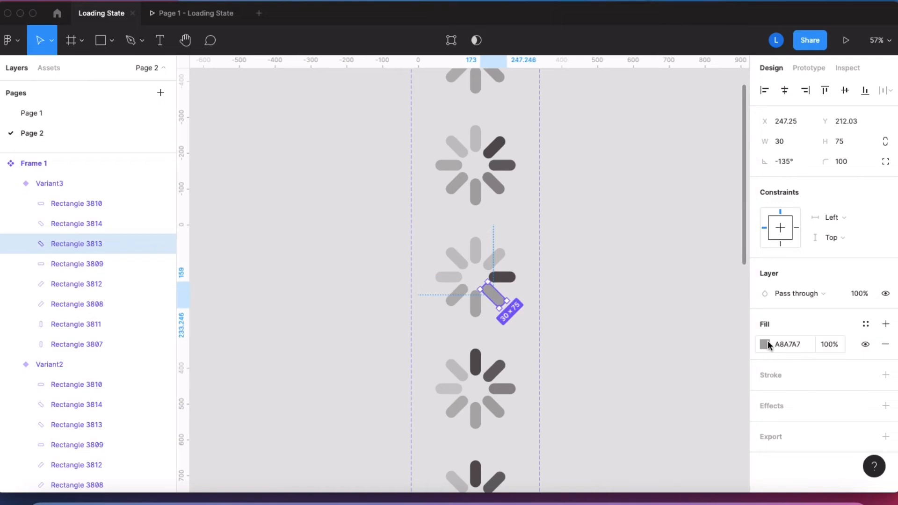
key(i)
click(504, 171)
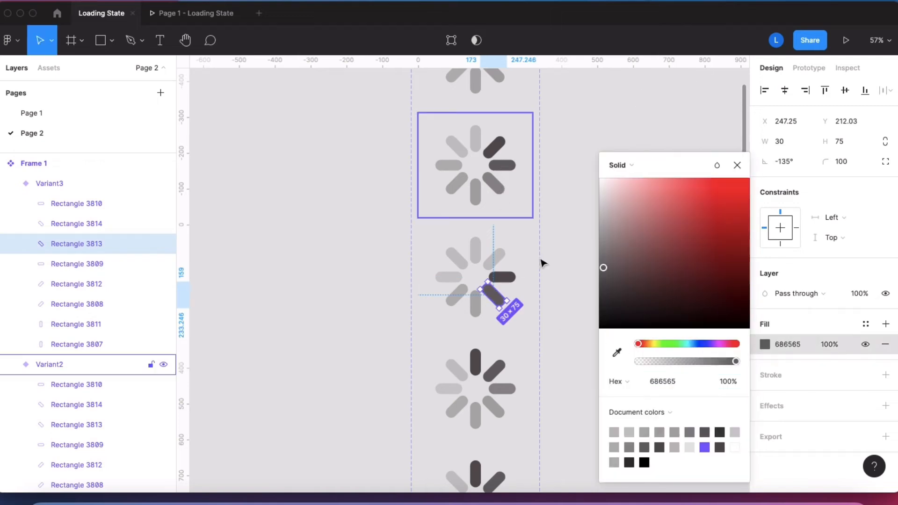
Step: Recolor the third variant's bottom bar with gray 8E8B8B sampled from the second variant's lower-right bar
click(475, 304)
click(765, 345)
key(i)
click(510, 189)
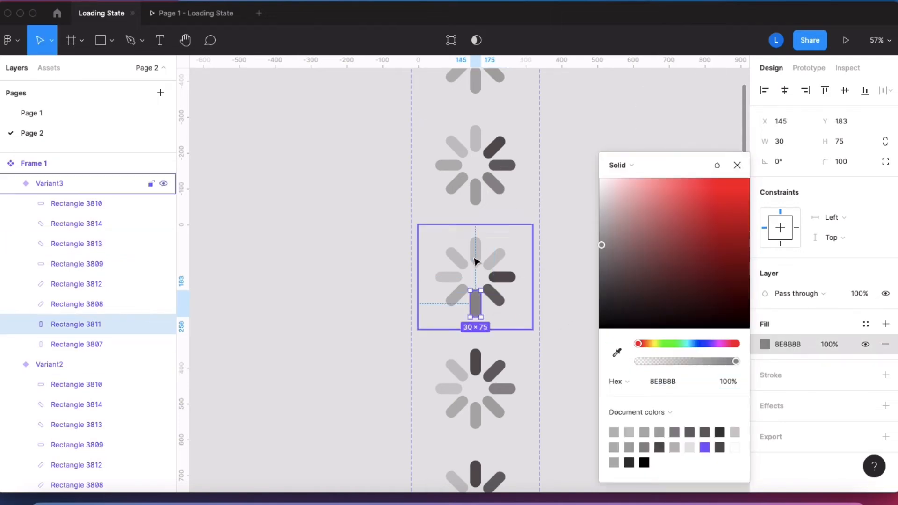
Step: Fill the second variant's bottom bar with E5E5E5 sampled from the canvas background
click(475, 195)
click(763, 344)
key(i)
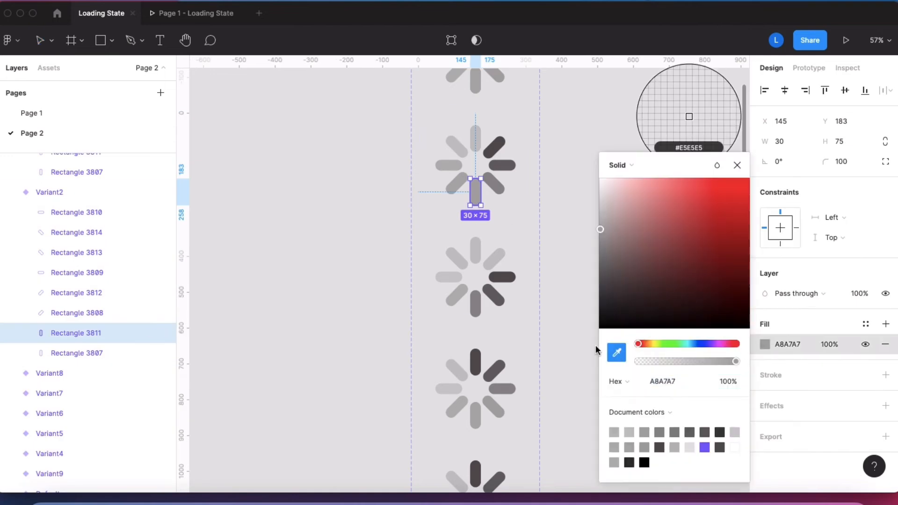
click(686, 250)
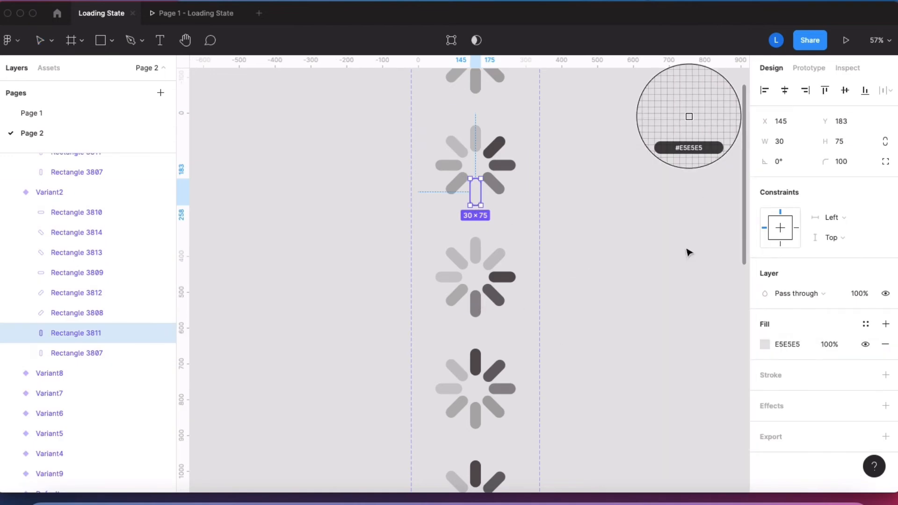
Step: Undo the E5E5E5 fill on the second variant's bottom bar
key(super+z)
click(656, 225)
scroll(655, 229, down, 3)
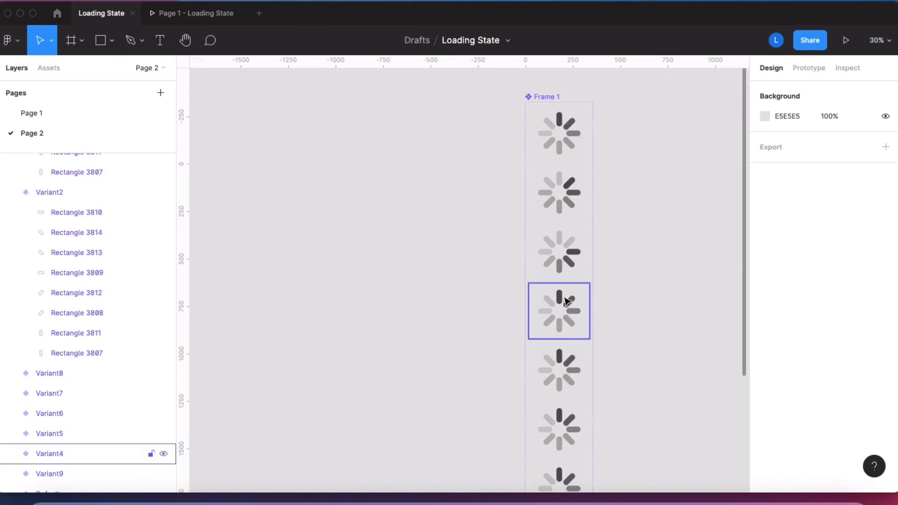
super+click(572, 323)
scroll(655, 290, down, 3)
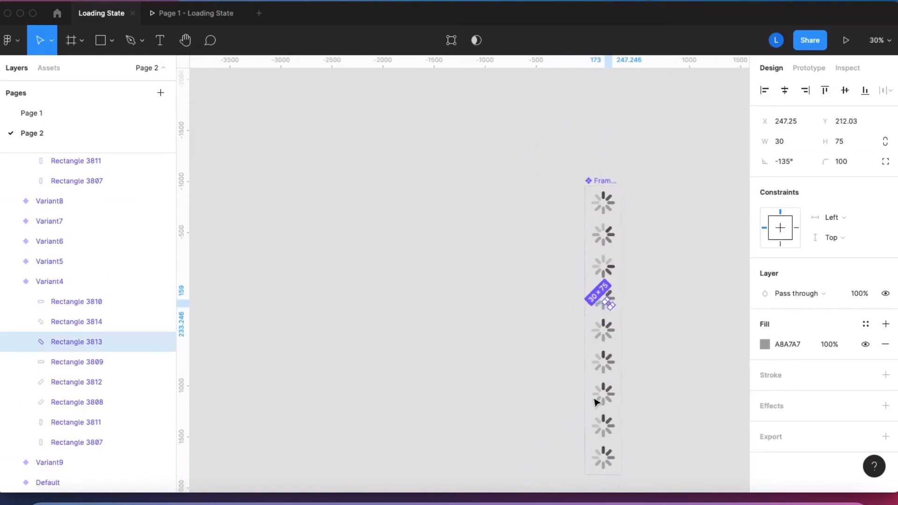
scroll(675, 329, right, 2)
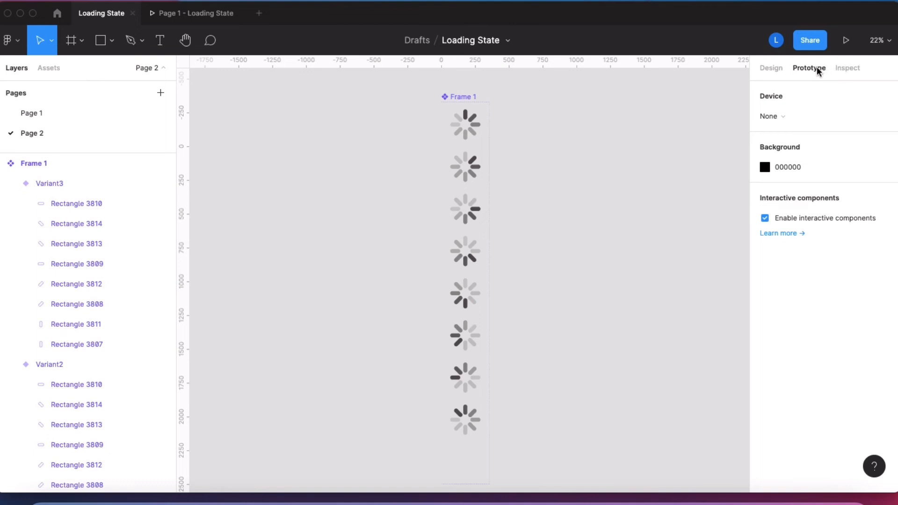
Step: Link the Default spinner variant to Variant2 with an After delay trigger of 1 ms
drag(487, 124, 473, 176)
click(643, 146)
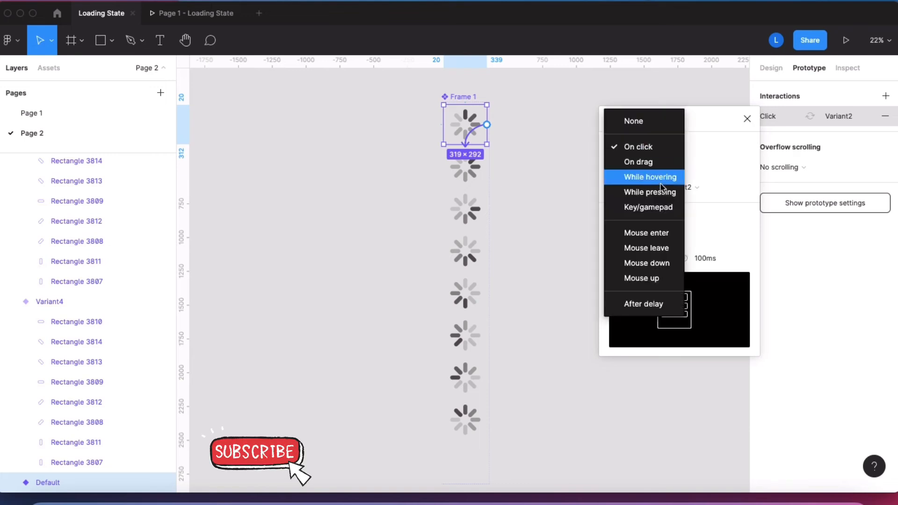
click(653, 309)
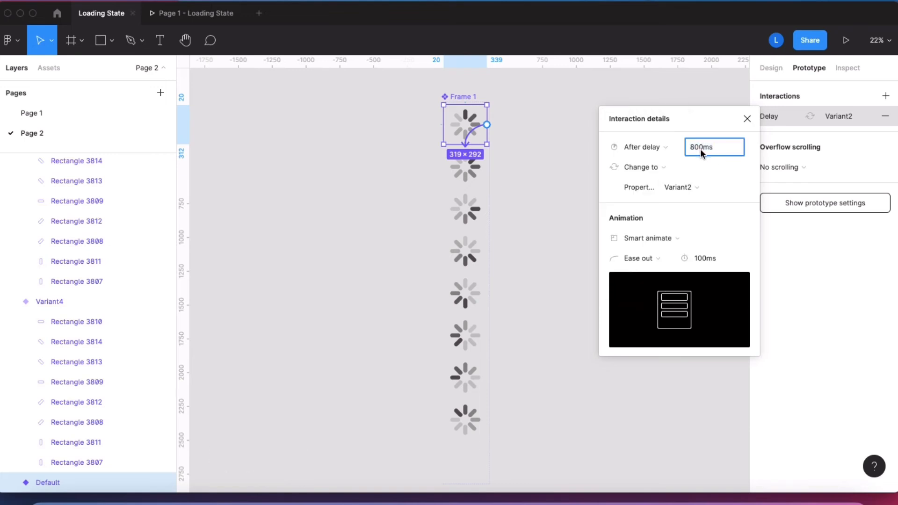
key(BackSpace)
key(BackSpace)
key(BackSpace)
text(1)
click(539, 256)
click(473, 127)
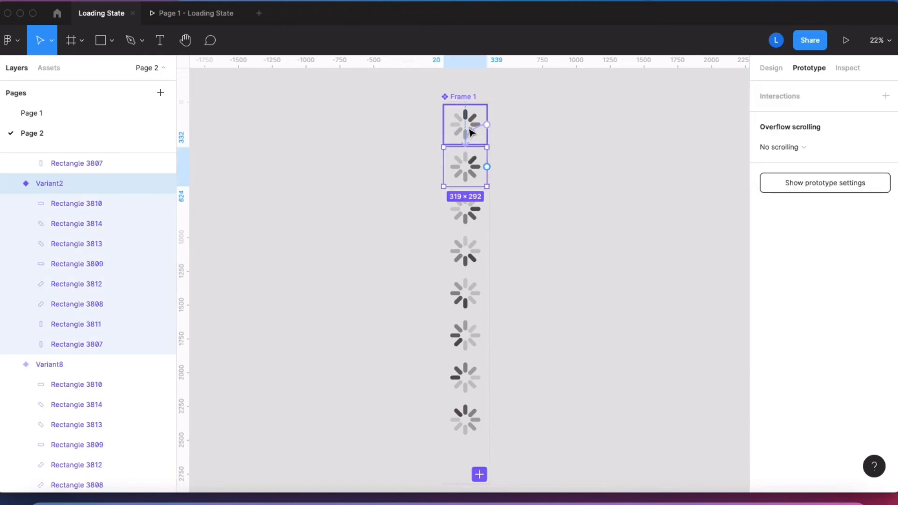
click(781, 117)
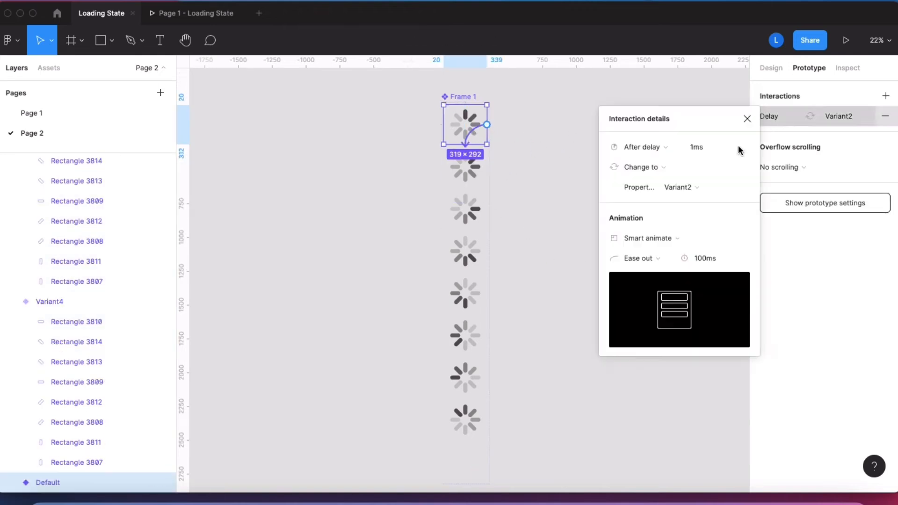
Step: Link Variant2 to Variant3 with an After delay trigger of 1 ms
click(486, 170)
drag(487, 167, 465, 419)
click(638, 146)
click(636, 303)
text(1)
Step: Link Variant3 to Variant4 and Variant4 to Variant5 with After delay triggers of 1 ms
click(466, 212)
click(647, 151)
click(646, 304)
click(465, 253)
click(638, 147)
click(644, 303)
text(1)
Step: Link Variant5 to Variant6 and Variant6 to Variant7 with After delay triggers of 1 ms
click(467, 294)
click(637, 146)
click(641, 300)
text(1)
click(467, 336)
click(638, 146)
click(644, 301)
Step: Link Variant7 to Variant8 with an After delay trigger
click(467, 377)
click(637, 147)
click(645, 302)
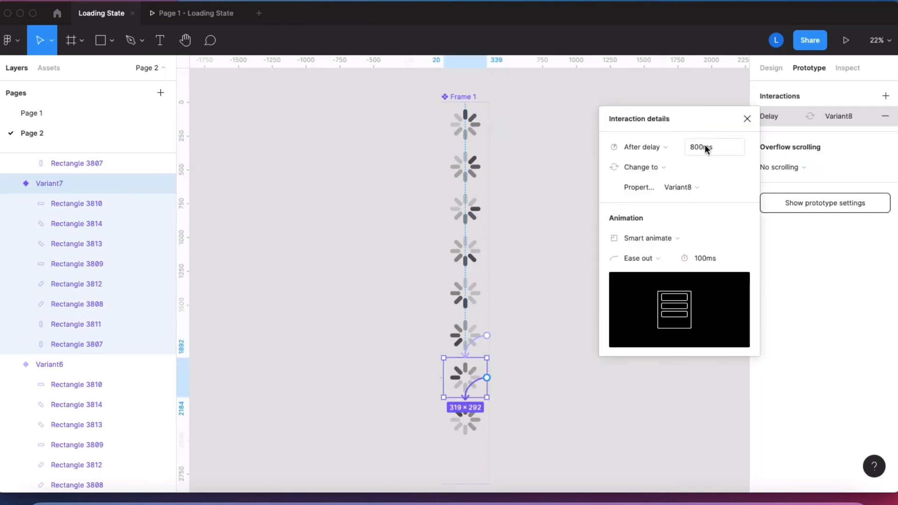
click(557, 267)
Step: Link Variant8 back to the Default variant with an After delay trigger to close the loop
click(468, 419)
drag(496, 371, 465, 124)
click(663, 150)
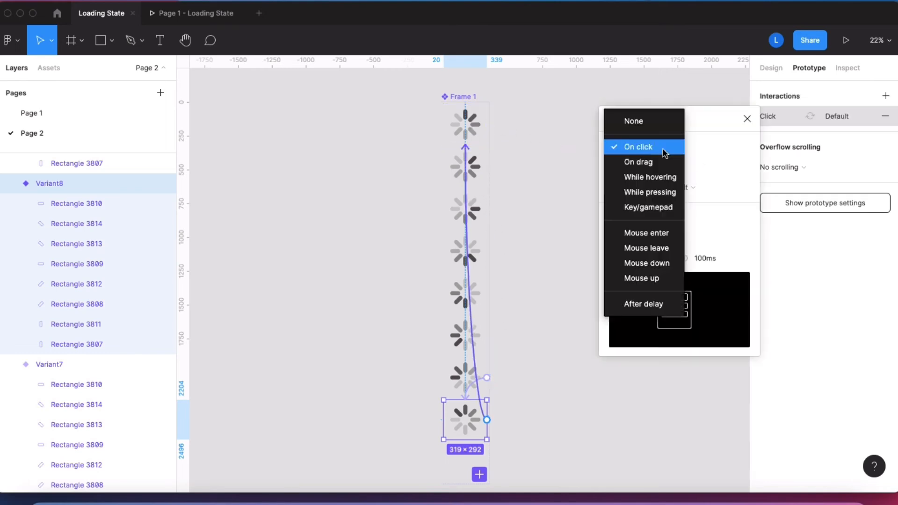
click(657, 304)
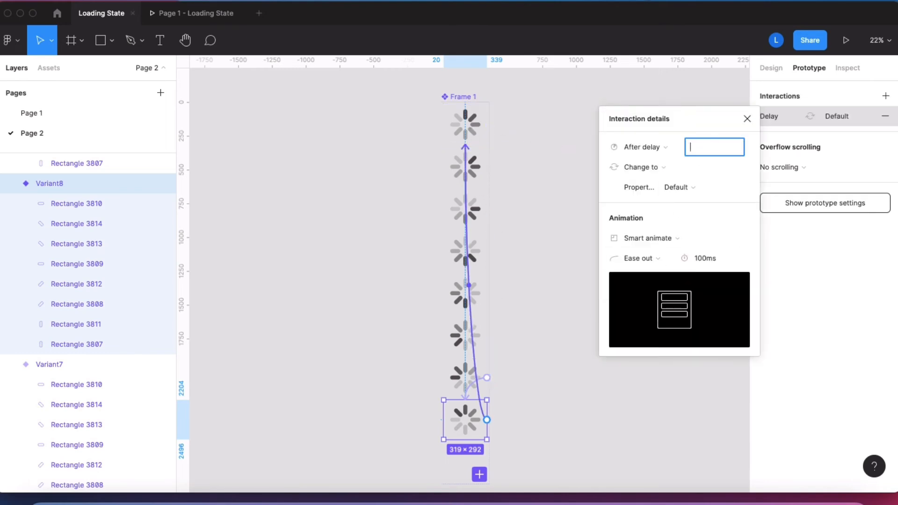
click(557, 216)
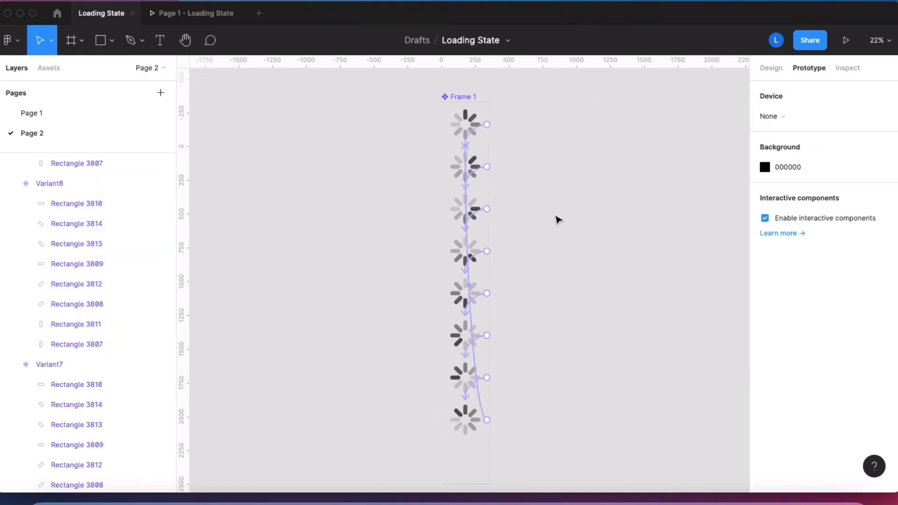
Step: Add an iPhone 13 / 13 Pro frame beside the spinner component set
scroll(557, 218, right, 2)
scroll(561, 220, down, 5)
scroll(560, 216, right, 3)
click(81, 41)
click(73, 71)
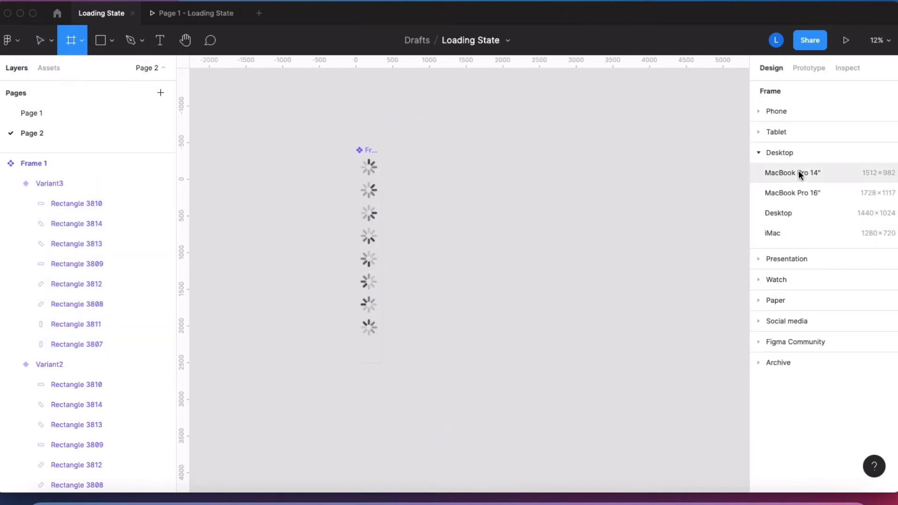
click(776, 112)
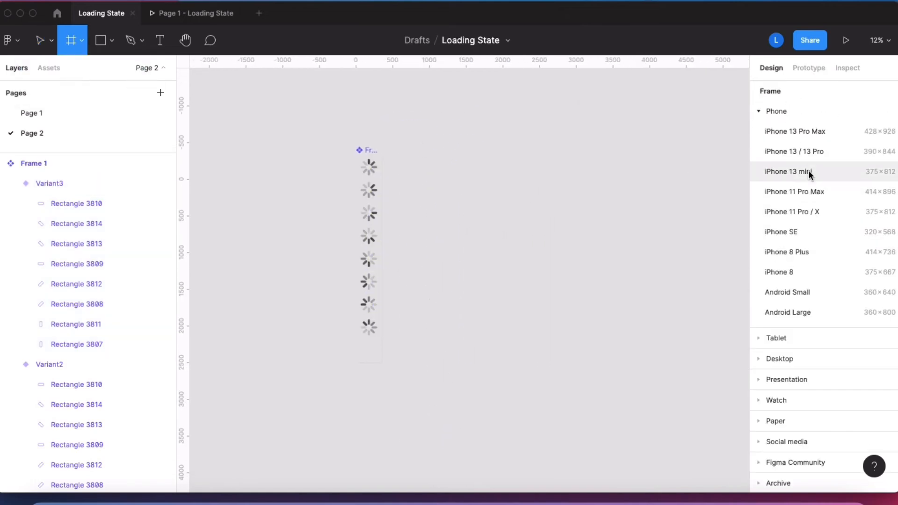
click(807, 150)
scroll(456, 197, down, 2)
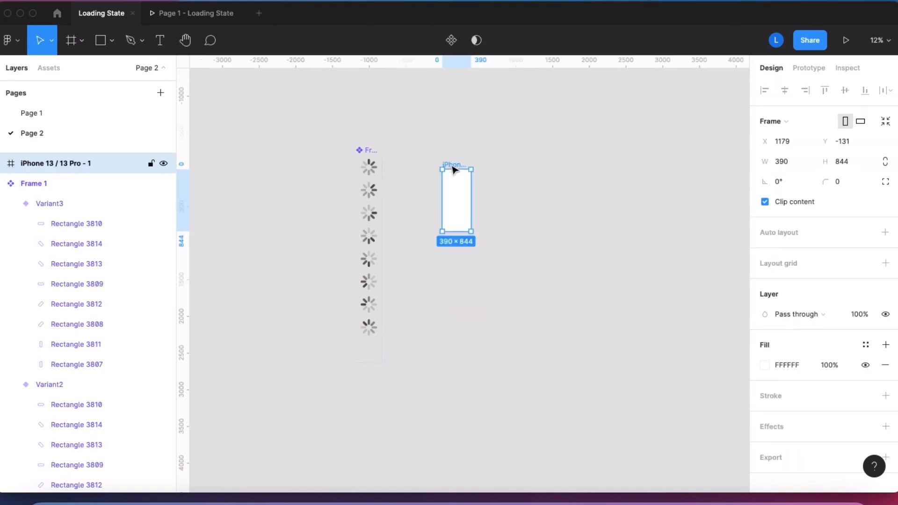
scroll(453, 169, up, 5)
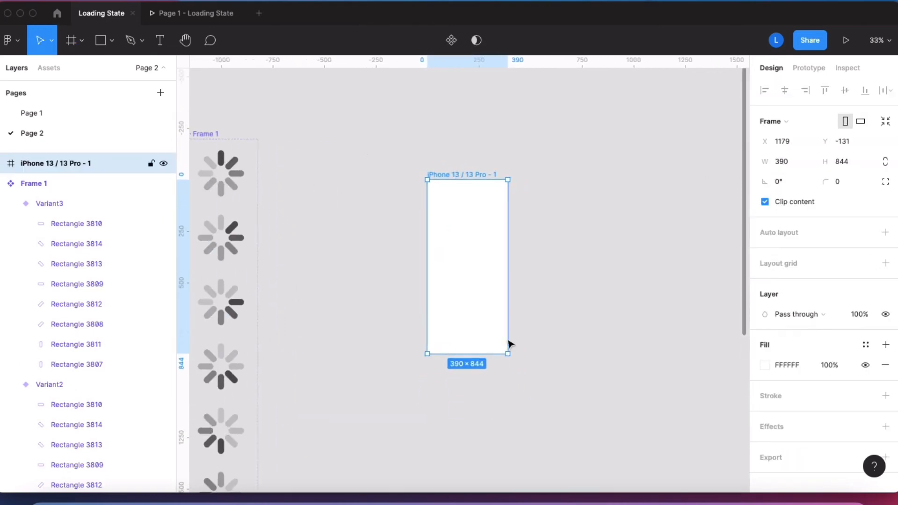
Step: Fill the iPhone frame with a very dark gray based on the black document color
click(765, 365)
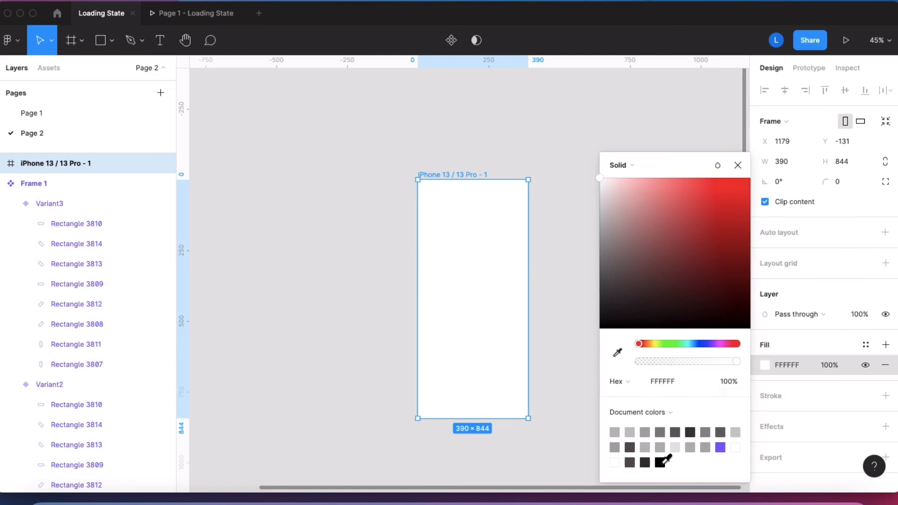
click(660, 462)
drag(603, 281, 608, 258)
click(510, 155)
Step: Draw a rectangle of about 256 × 167 and center it horizontally near the middle of the iPhone frame
click(111, 41)
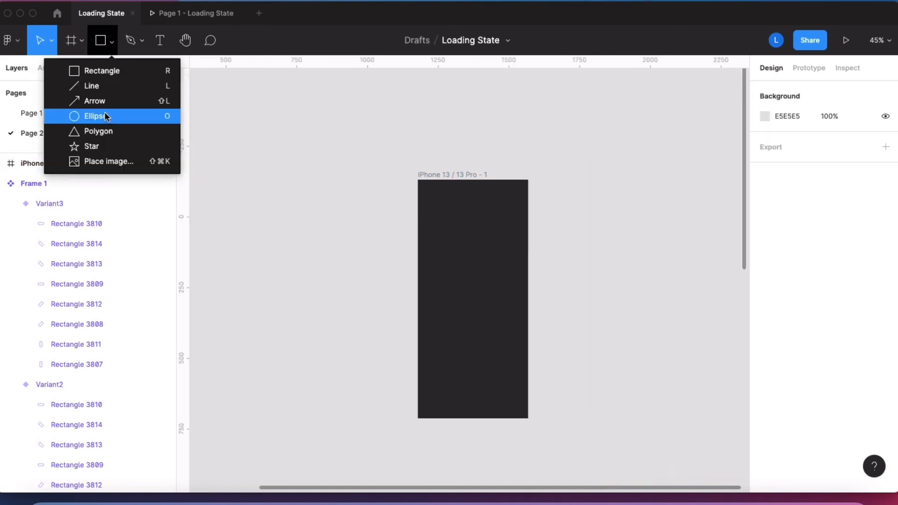
click(108, 75)
mouse_move(437, 275)
mouse_down()
mouse_move(499, 303)
mouse_move(507, 332)
mouse_move(509, 322)
mouse_up()
drag(473, 297, 473, 291)
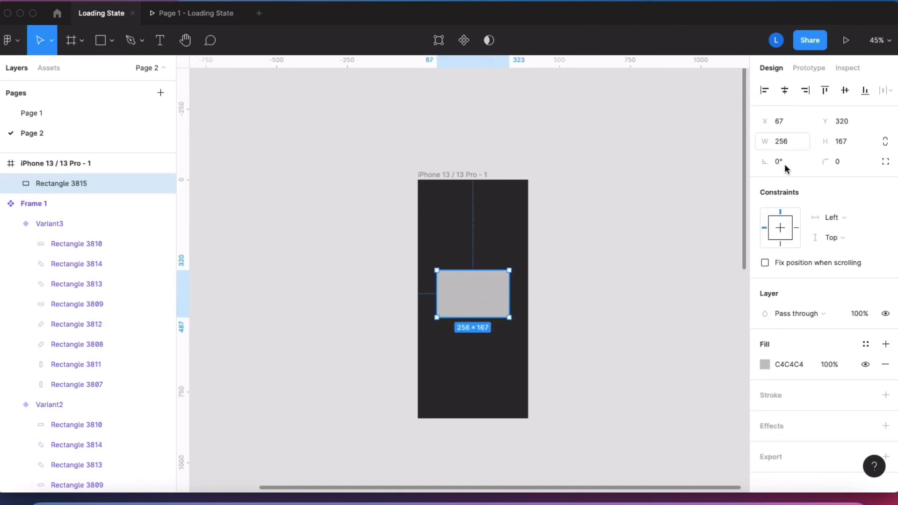
Step: Fill the rectangle in the iPhone frame with the white document color FFFEFF
click(764, 364)
click(737, 442)
click(541, 120)
Step: Add the text "Please wait..." and place it in the lower part of the white rectangle
scroll(487, 136, down, 1)
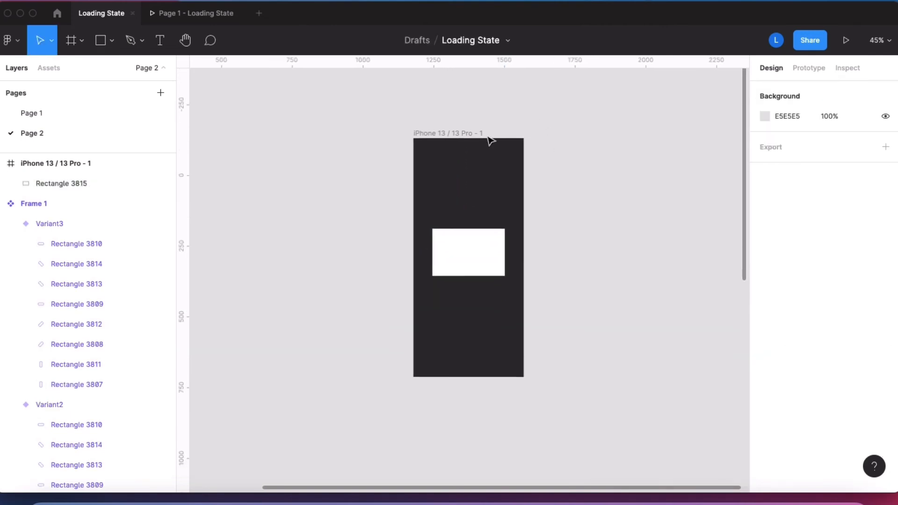
scroll(488, 138, up, 5)
scroll(488, 135, down, 3)
scroll(487, 120, down, 1)
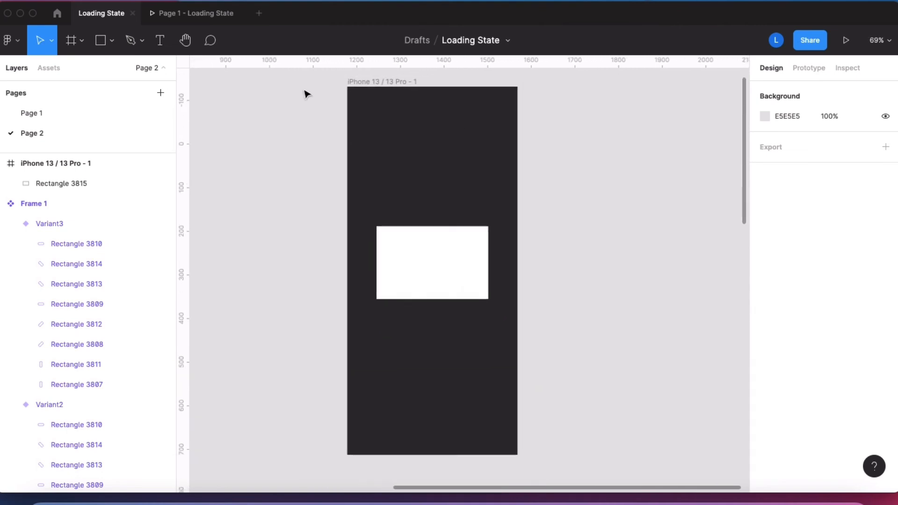
click(161, 40)
click(436, 258)
text(Please wait)
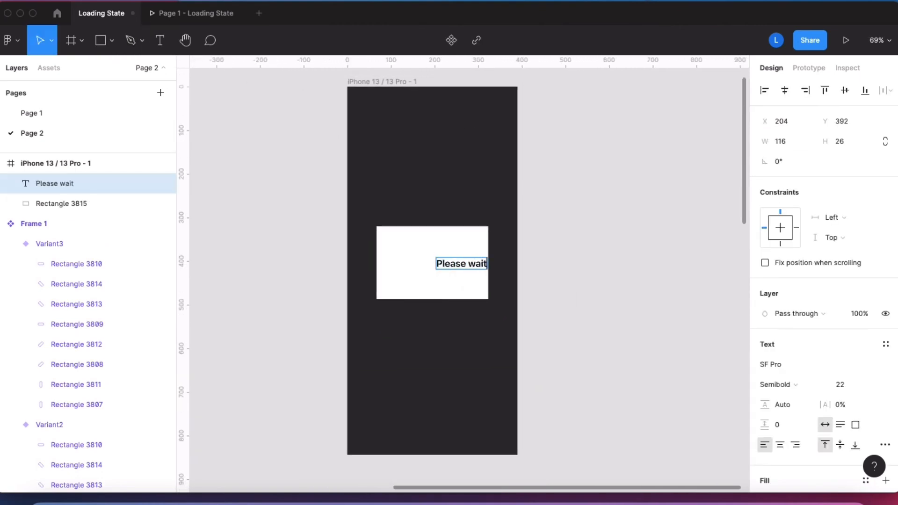
key(Escape)
drag(463, 264, 440, 286)
Step: Insert an instance of Page 2's spinner component over the white rectangle in the iPhone frame
click(411, 257)
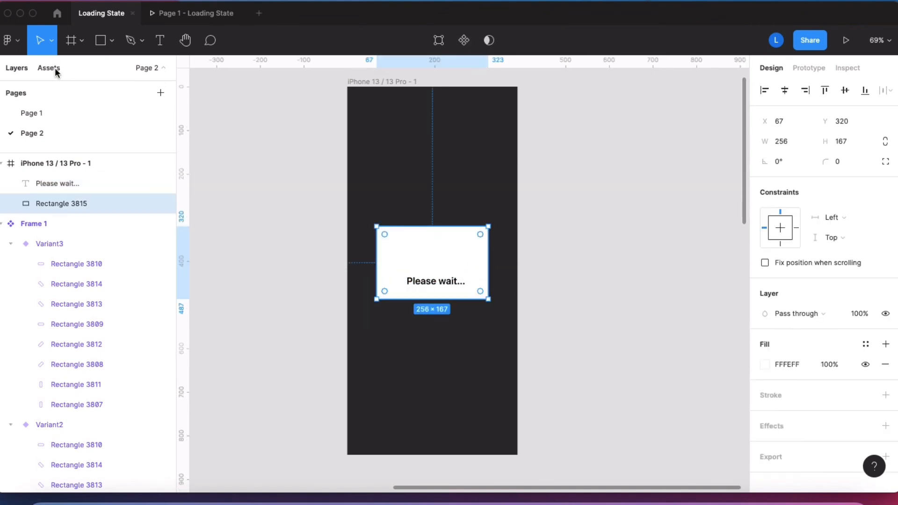
click(50, 68)
click(21, 157)
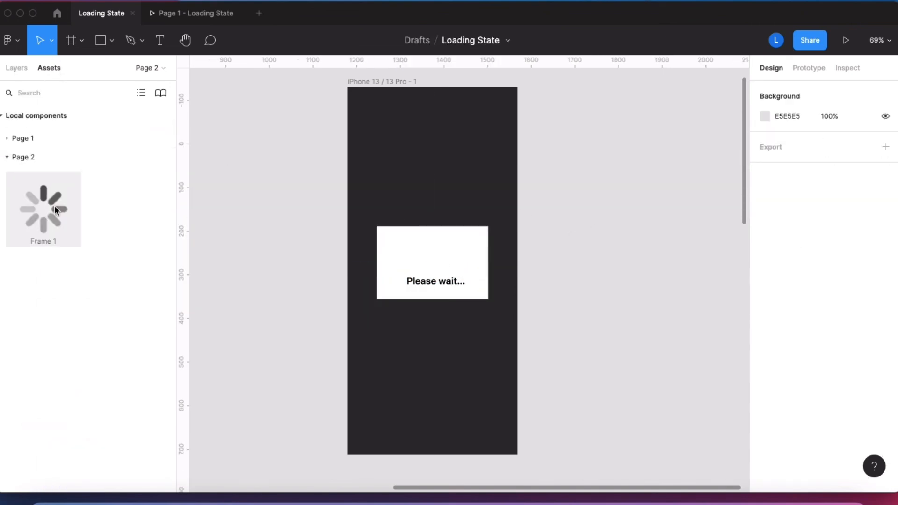
drag(54, 205, 448, 279)
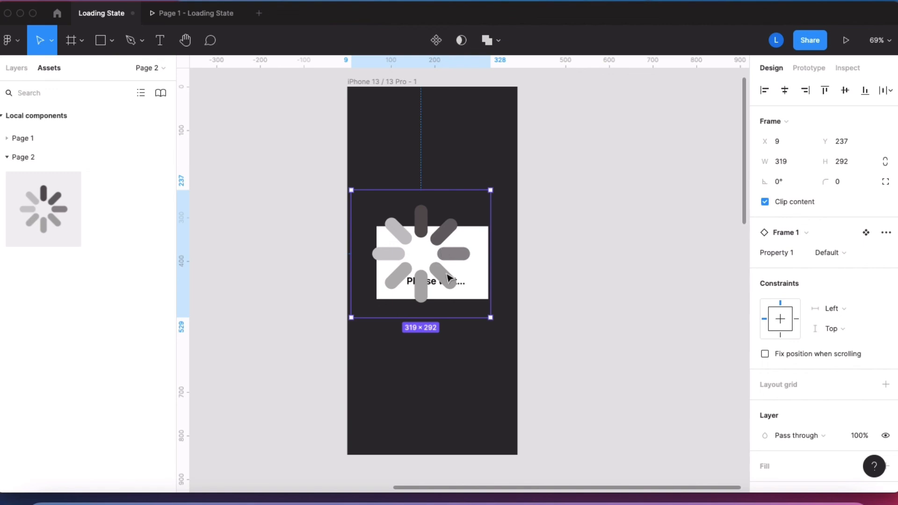
Step: Scale the spinner instance down proportionally to about 106 × 97 and place it above the "Please wait..." text
click(50, 45)
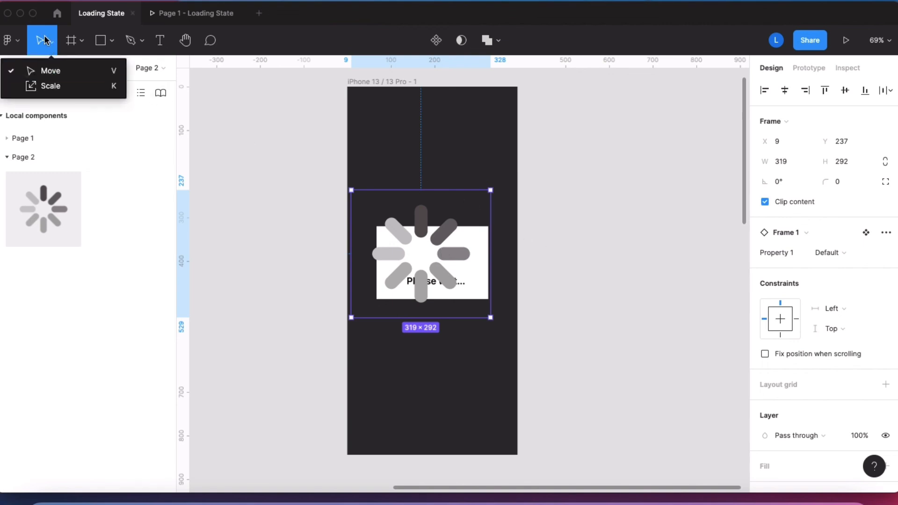
click(49, 86)
drag(490, 317, 451, 271)
scroll(450, 271, up, 5)
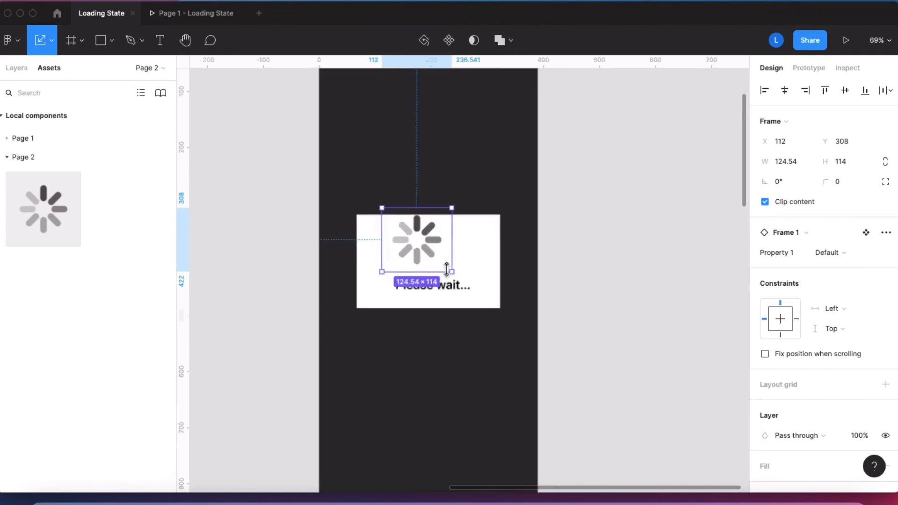
drag(423, 235, 443, 244)
drag(470, 276, 459, 269)
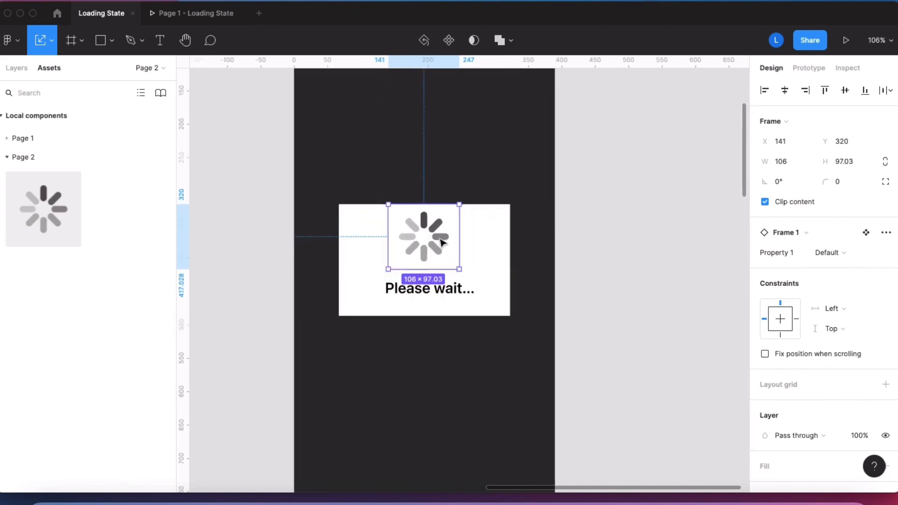
Step: Scale the spinner down further to about 92 × 84 and center it in the white box above the text
drag(443, 238, 444, 249)
drag(460, 279, 428, 238)
click(634, 235)
click(636, 236)
click(421, 246)
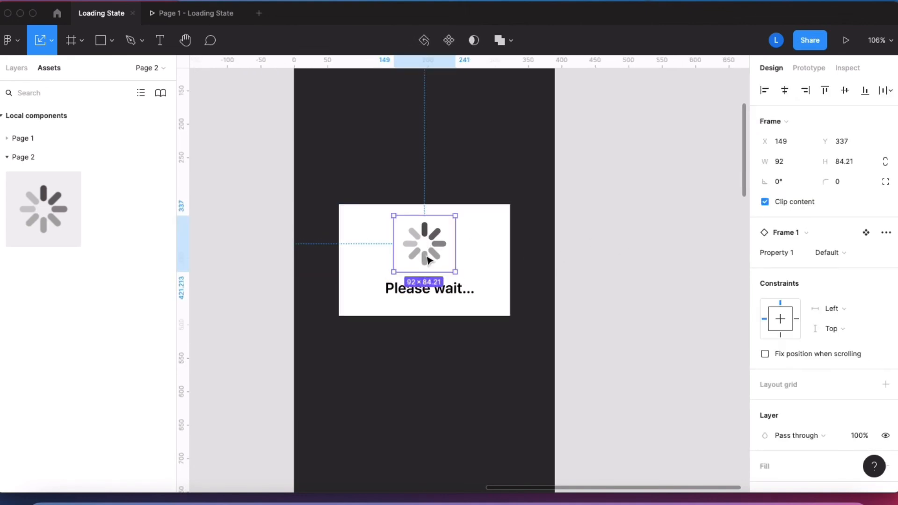
Step: Deselect everything and launch the prototype preview of the loading screen
click(456, 290)
click(678, 194)
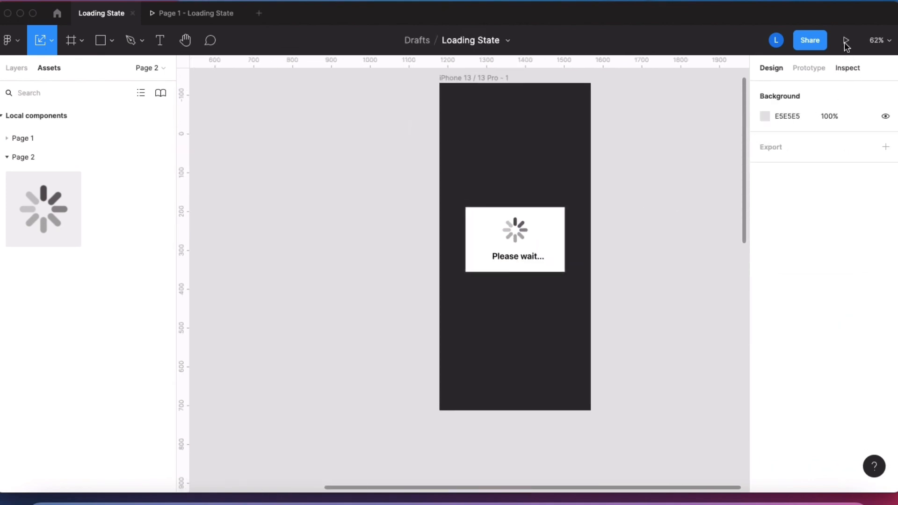
click(845, 40)
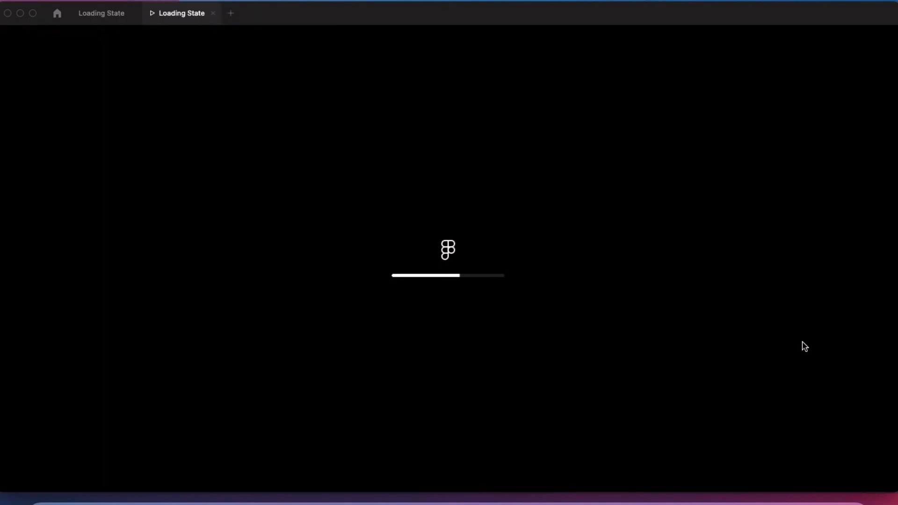